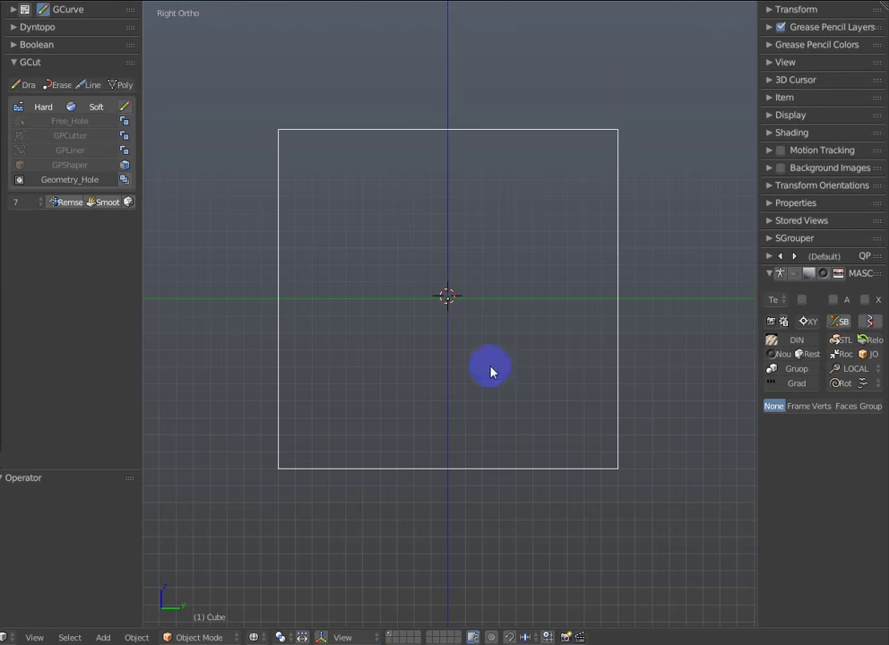
Show the cube in solid shading and place the 3D cursor near its face's upper-left.
{"action": "scroll", "coordinate": [453, 297], "scroll_direction": "down", "scroll_amount": 2}
{"action": "scroll", "coordinate": [453, 294], "scroll_direction": "up", "scroll_amount": 2}
{"action": "key", "text": "z"}
{"action": "middle_click_drag", "start_coordinate": [410, 307], "coordinate": [403, 281], "text": "shift"}
{"action": "left_click", "coordinate": [372, 183]}
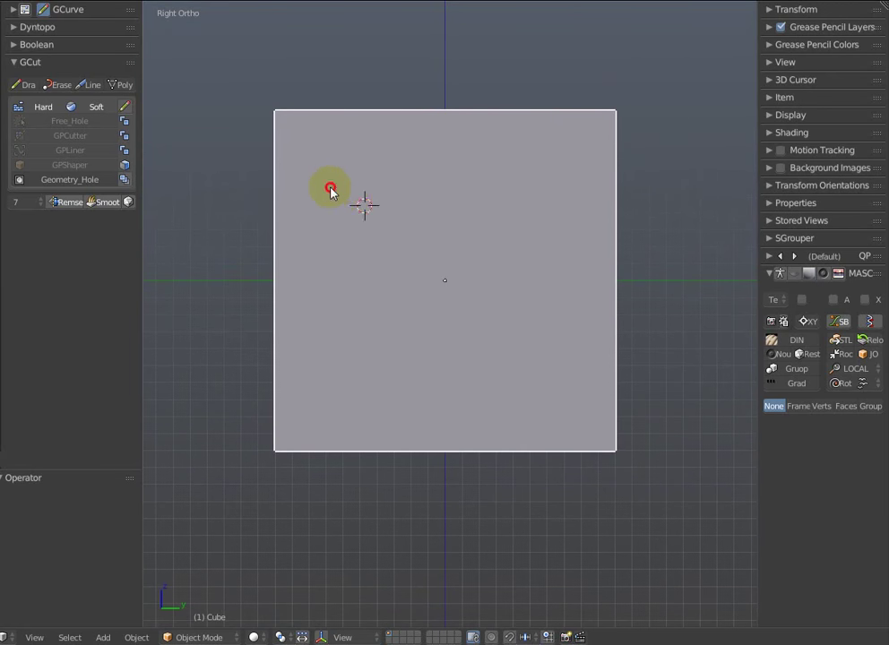
Cut a 4-vertex diamond hole of radius 0.34 at the cursor after trying other vertex counts.
{"action": "left_click", "coordinate": [86, 186]}
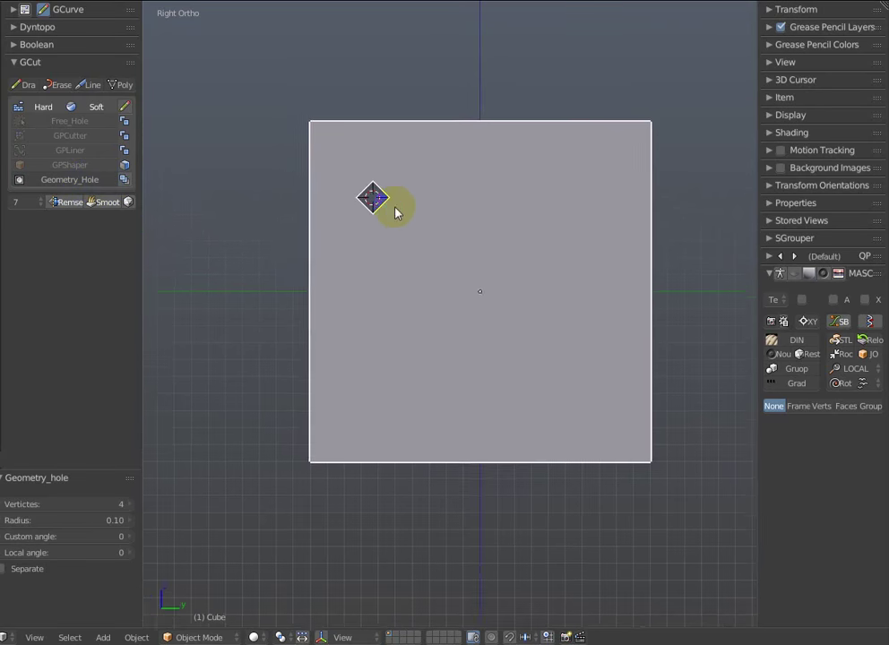
{"action": "scroll", "coordinate": [399, 220], "scroll_direction": "up", "scroll_amount": 1}
{"action": "key", "text": "F6"}
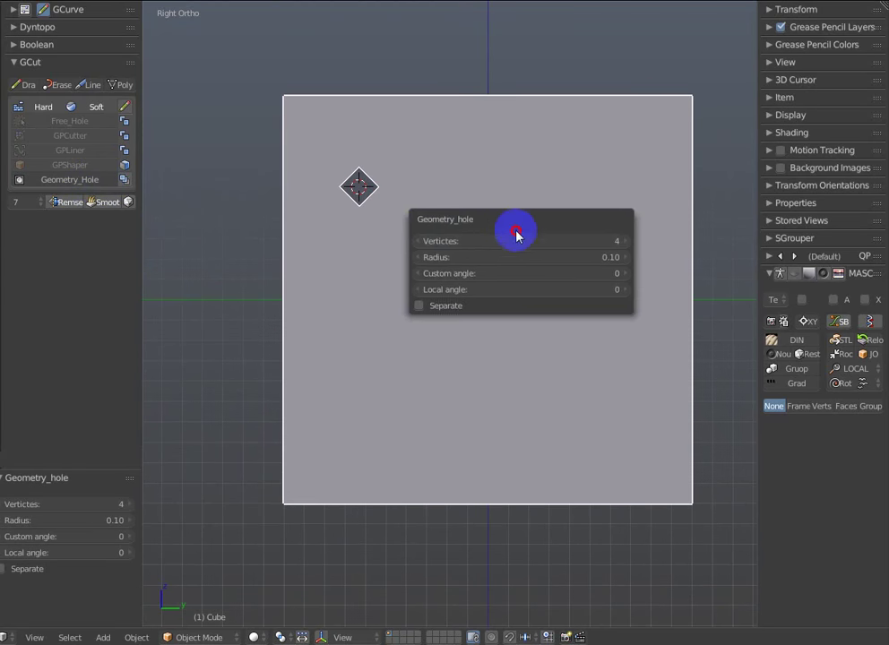
{"action": "mouse_move", "coordinate": [507, 288]}
{"action": "left_mouse_down"}
{"action": "mouse_move", "coordinate": [543, 287]}
{"action": "mouse_move", "coordinate": [513, 284]}
{"action": "left_mouse_up"}
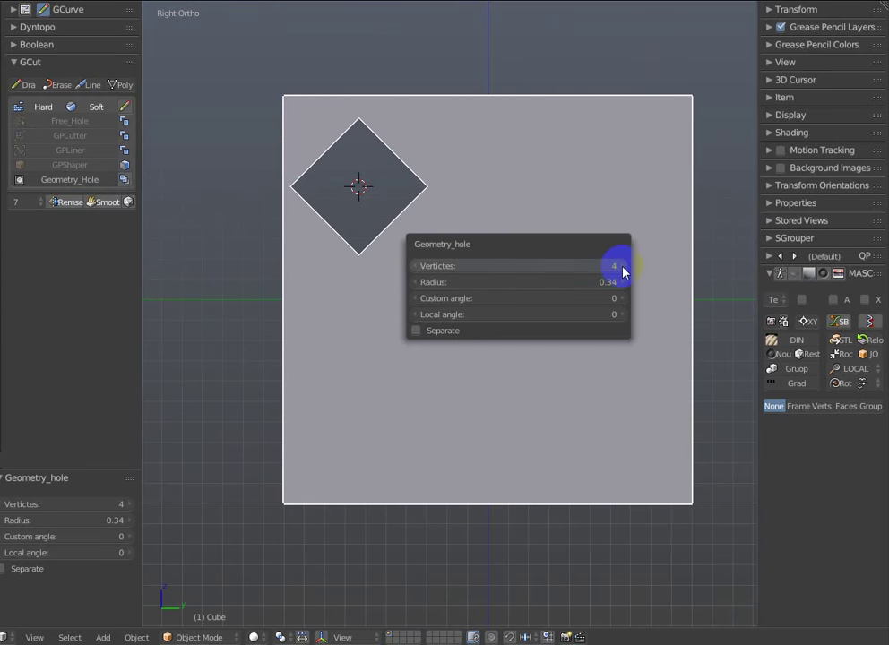
{"action": "mouse_move", "coordinate": [623, 272]}
{"action": "left_mouse_down"}
{"action": "mouse_move", "coordinate": [553, 271]}
{"action": "mouse_move", "coordinate": [627, 269]}
{"action": "left_mouse_up"}
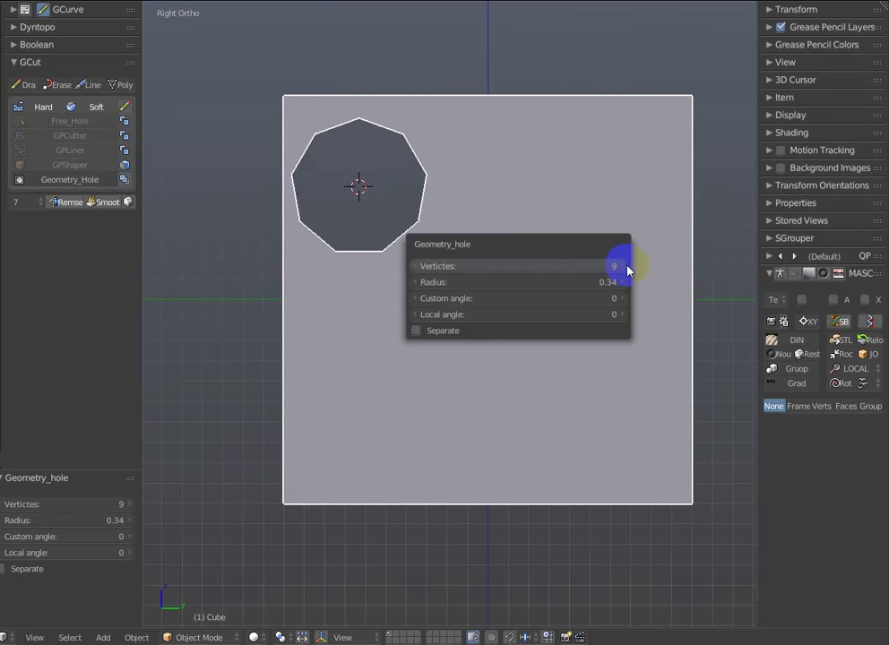
{"action": "left_click", "coordinate": [416, 264]}
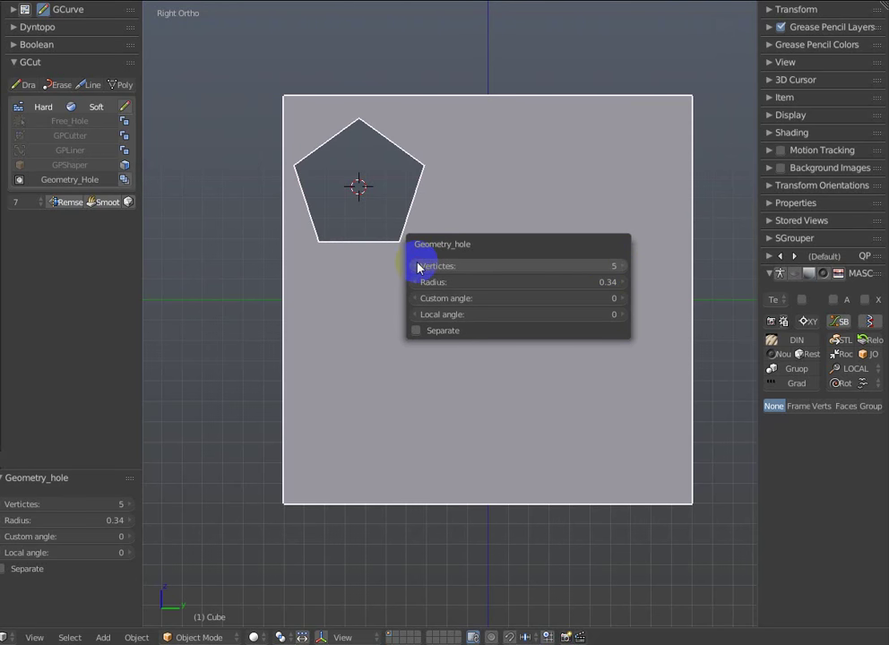
{"action": "left_click", "coordinate": [418, 266]}
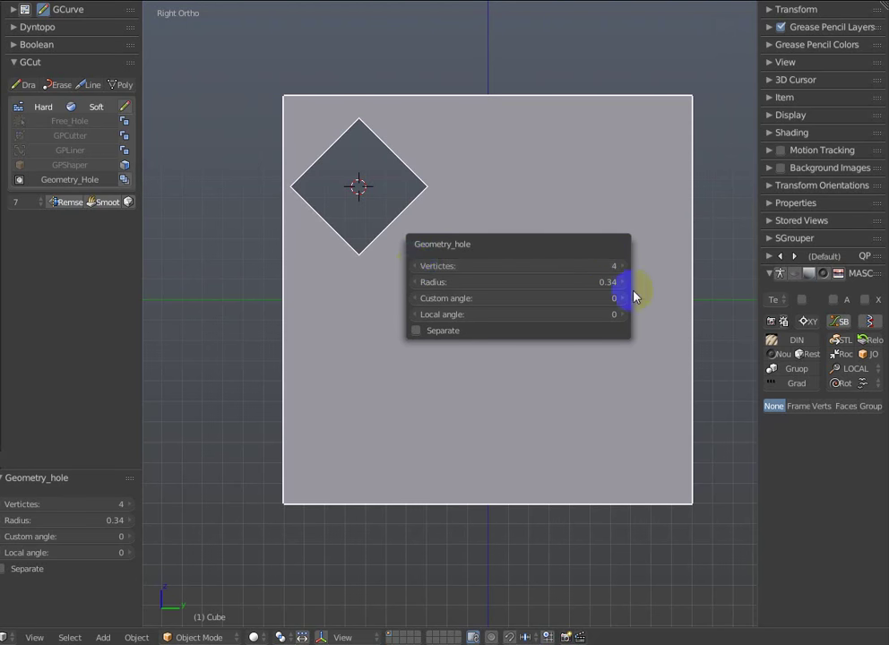
Set the hole's custom and local angles to 0, make it Separate, and use radius 0.19.
{"action": "mouse_move", "coordinate": [509, 301]}
{"action": "left_mouse_down"}
{"action": "mouse_move", "coordinate": [570, 296]}
{"action": "mouse_move", "coordinate": [511, 302]}
{"action": "mouse_move", "coordinate": [586, 311]}
{"action": "mouse_move", "coordinate": [618, 284]}
{"action": "mouse_move", "coordinate": [444, 327]}
{"action": "mouse_move", "coordinate": [482, 313]}
{"action": "mouse_move", "coordinate": [534, 312]}
{"action": "mouse_move", "coordinate": [484, 314]}
{"action": "mouse_move", "coordinate": [503, 281]}
{"action": "mouse_move", "coordinate": [484, 285]}
{"action": "left_mouse_up"}
{"action": "type", "text": "0"}
{"action": "key", "text": "Return"}
{"action": "left_click", "coordinate": [416, 331]}
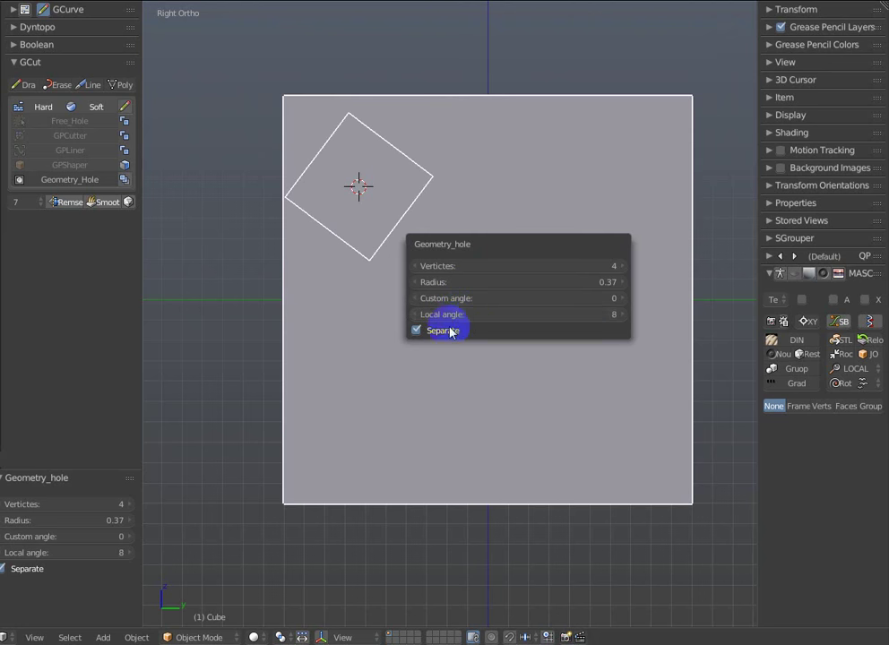
{"action": "left_click_drag", "start_coordinate": [497, 315], "coordinate": [495, 316]}
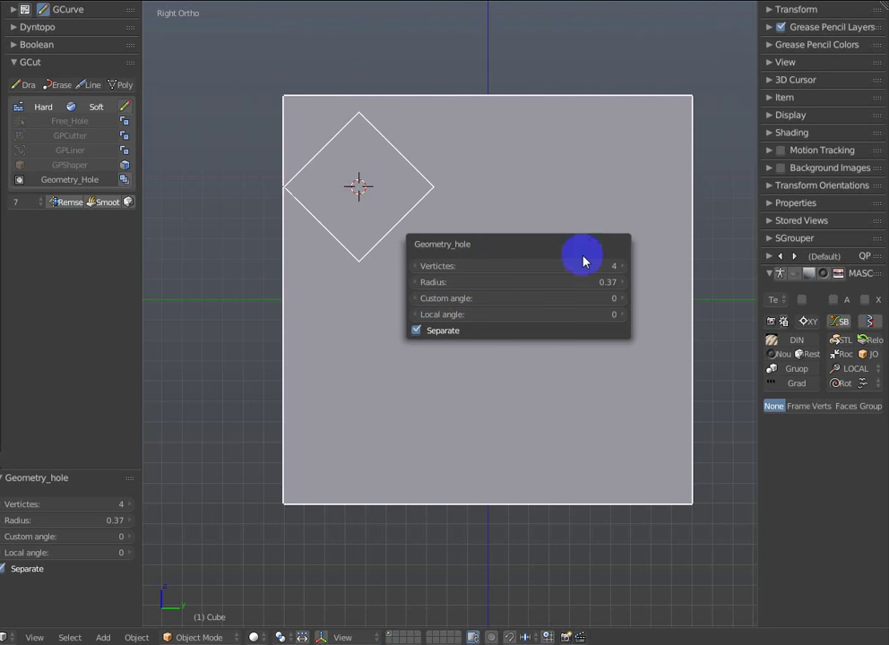
{"action": "left_click_drag", "start_coordinate": [563, 247], "coordinate": [560, 272]}
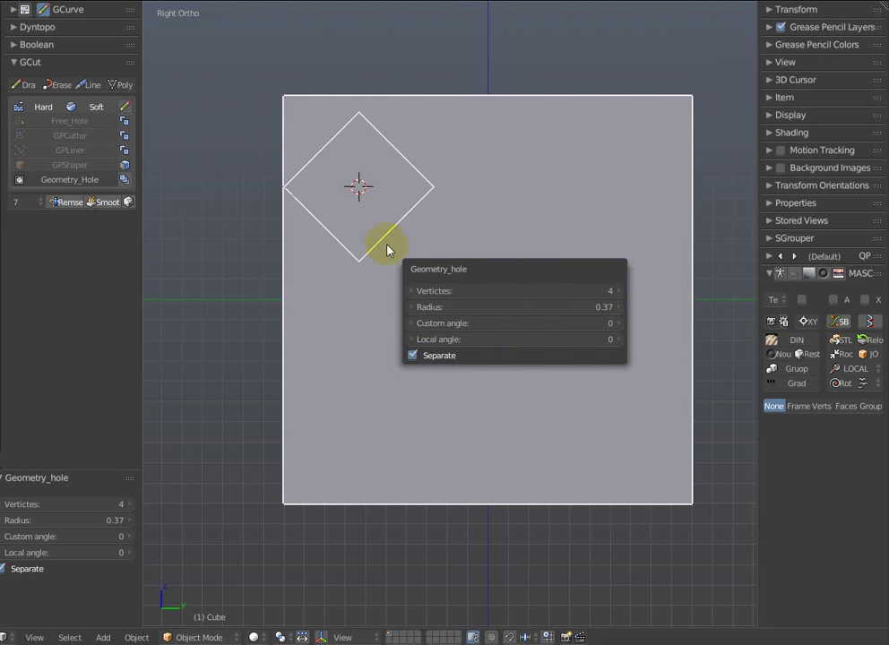
{"action": "left_click", "coordinate": [532, 310]}
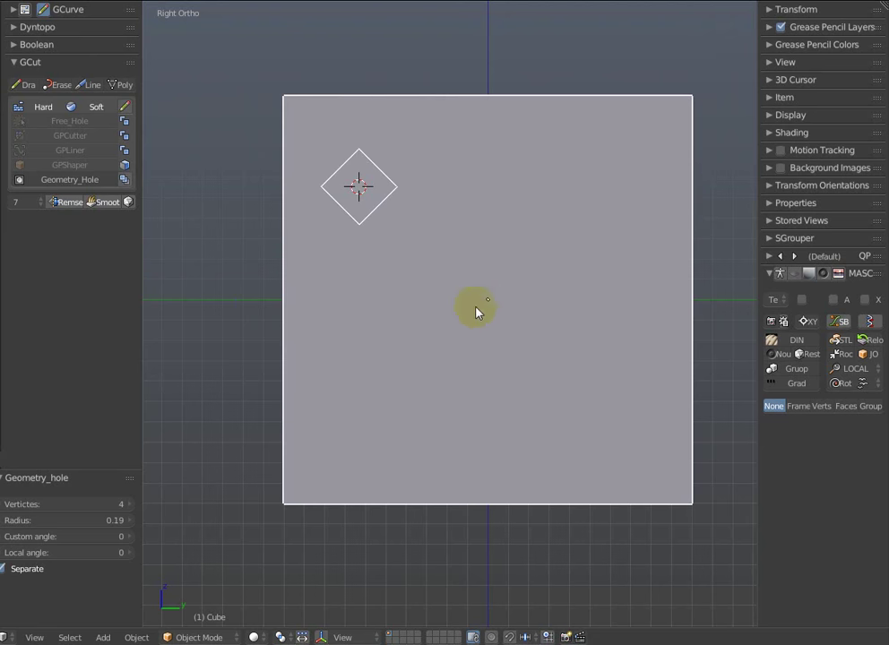
Undo the previous hole and cut a new diamond hole at the cursor with array mode on.
{"action": "key", "text": "ctrl+z"}
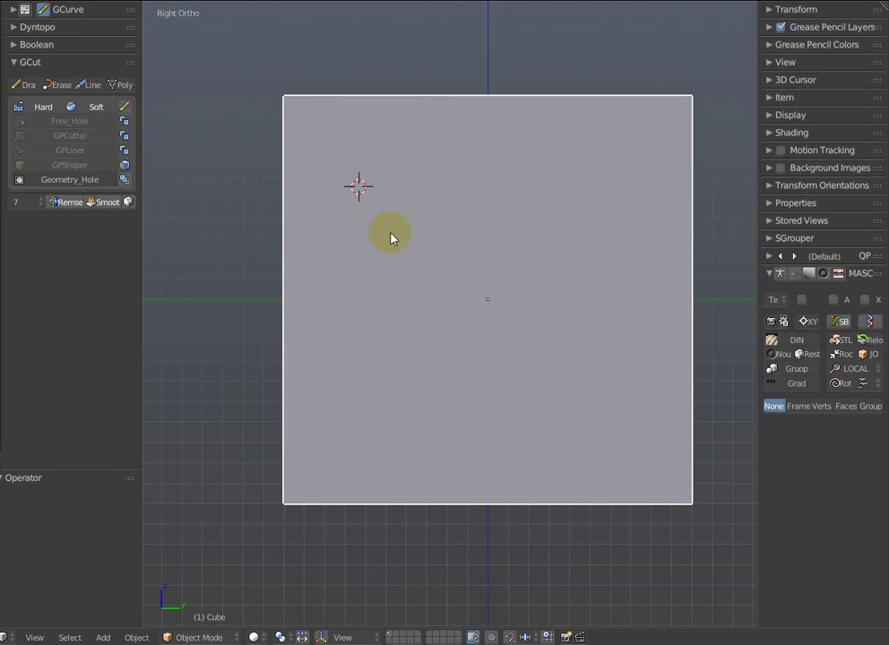
{"action": "left_click", "coordinate": [126, 181]}
{"action": "left_click", "coordinate": [76, 184]}
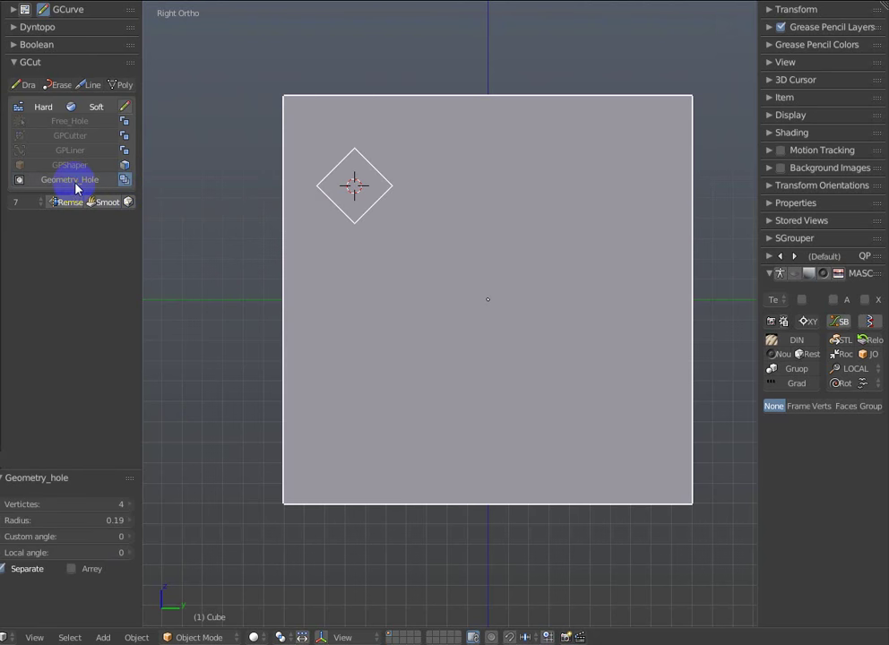
{"action": "key", "text": "F6"}
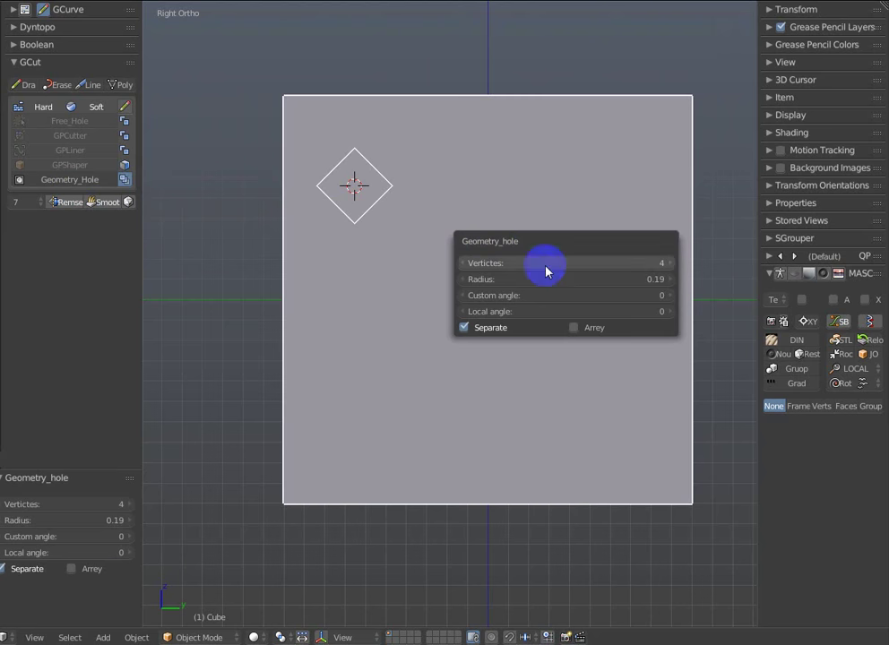
Array the diamond into four real holes 0.44 apart, tilted at custom angle 9.
{"action": "left_click", "coordinate": [572, 327]}
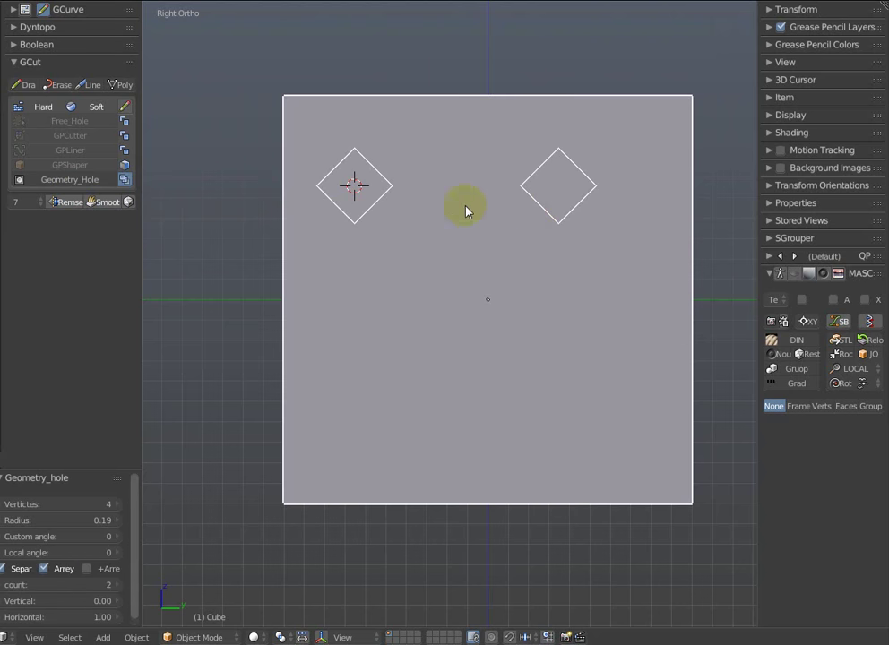
{"action": "key", "text": "F6"}
{"action": "left_click_drag", "start_coordinate": [561, 251], "coordinate": [430, 263]}
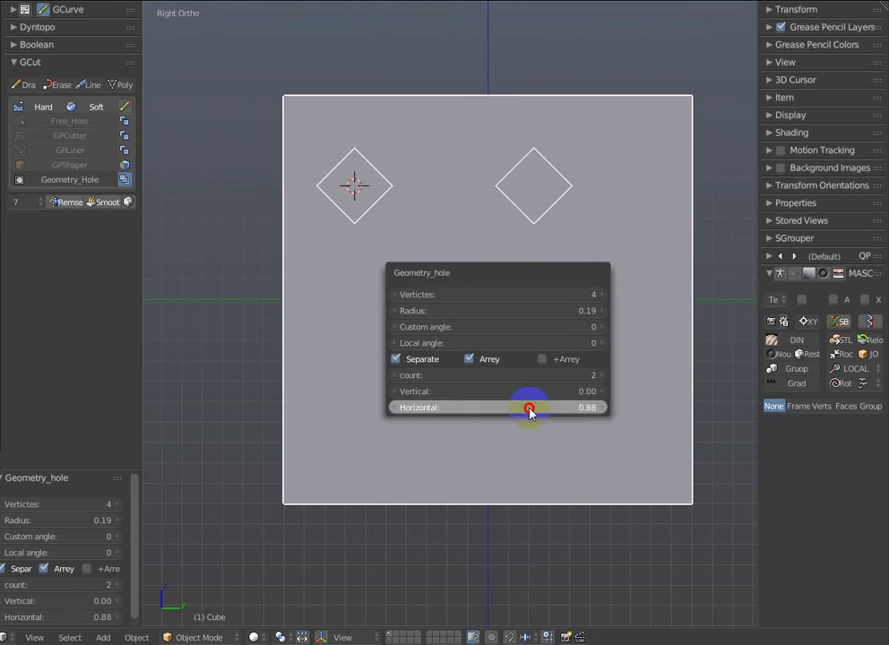
{"action": "left_click", "coordinate": [395, 358]}
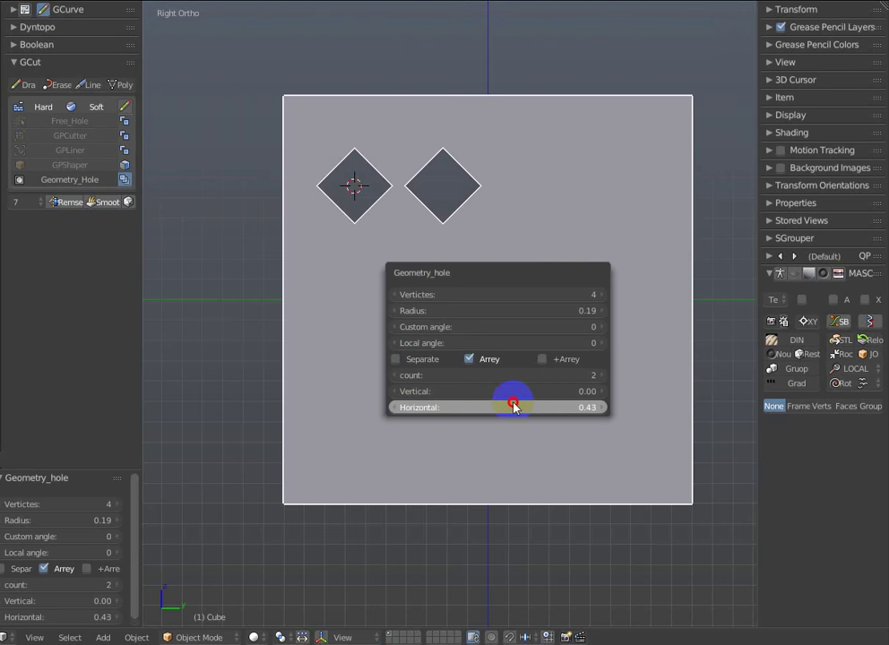
{"action": "left_click_drag", "start_coordinate": [514, 406], "coordinate": [563, 381]}
{"action": "left_click", "coordinate": [603, 374]}
{"action": "left_click", "coordinate": [604, 374]}
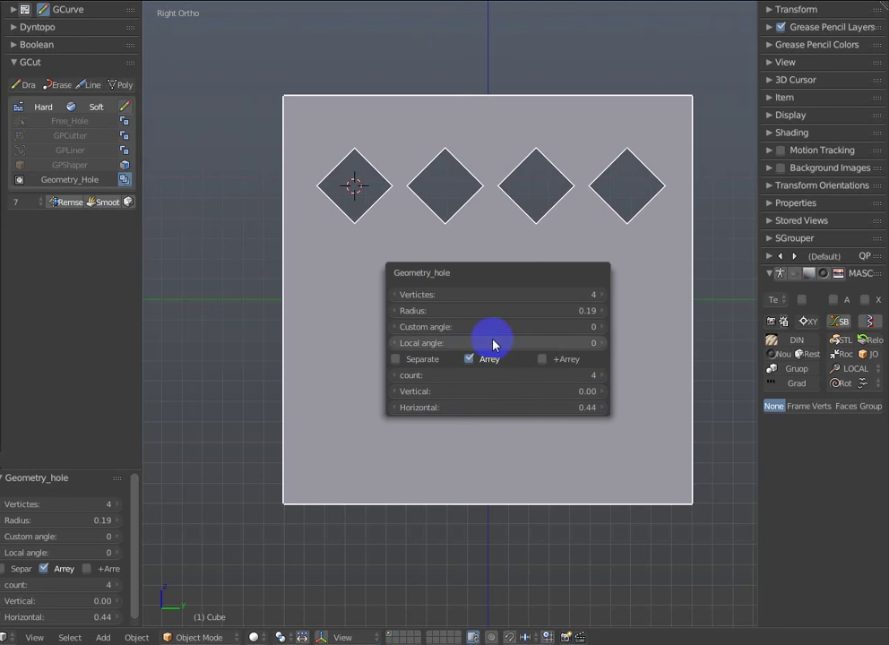
{"action": "mouse_move", "coordinate": [493, 328]}
{"action": "left_mouse_down"}
{"action": "mouse_move", "coordinate": [521, 333]}
{"action": "mouse_move", "coordinate": [425, 343]}
{"action": "mouse_move", "coordinate": [479, 334]}
{"action": "mouse_move", "coordinate": [495, 305]}
{"action": "mouse_move", "coordinate": [629, 462]}
{"action": "mouse_move", "coordinate": [708, 475]}
{"action": "left_mouse_up"}
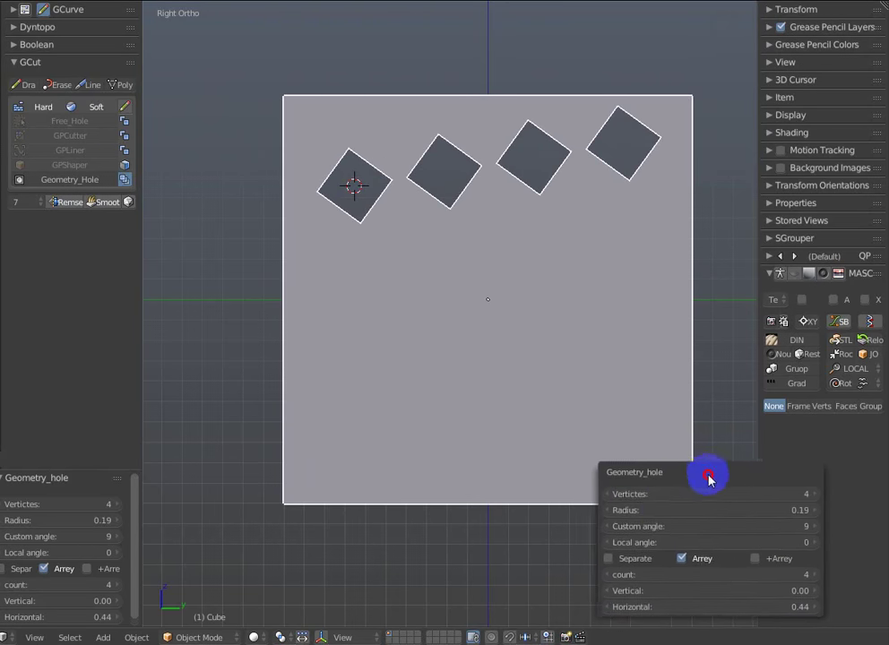
Set custom and local angles to 2, test 5–7 vertices, then return the holes to diamonds.
{"action": "left_click", "coordinate": [677, 529]}
{"action": "mouse_move", "coordinate": [679, 529]}
{"action": "left_mouse_down"}
{"action": "mouse_move", "coordinate": [698, 529]}
{"action": "mouse_move", "coordinate": [620, 529]}
{"action": "mouse_move", "coordinate": [782, 548]}
{"action": "mouse_move", "coordinate": [649, 562]}
{"action": "mouse_move", "coordinate": [675, 561]}
{"action": "left_mouse_up"}
{"action": "type", "text": "2"}
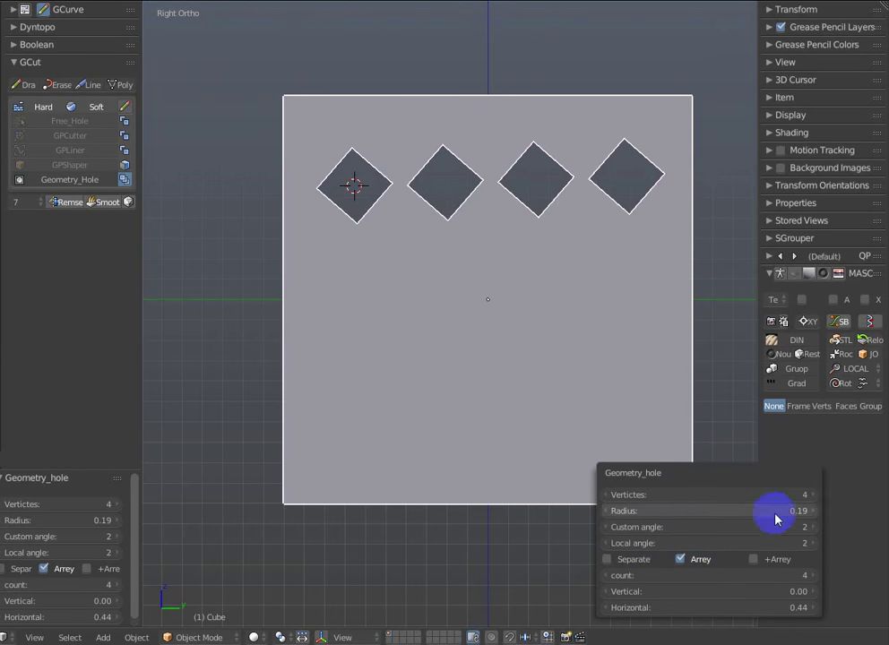
{"action": "left_click", "coordinate": [815, 494]}
{"action": "left_click", "coordinate": [815, 494]}
{"action": "left_click", "coordinate": [815, 495]}
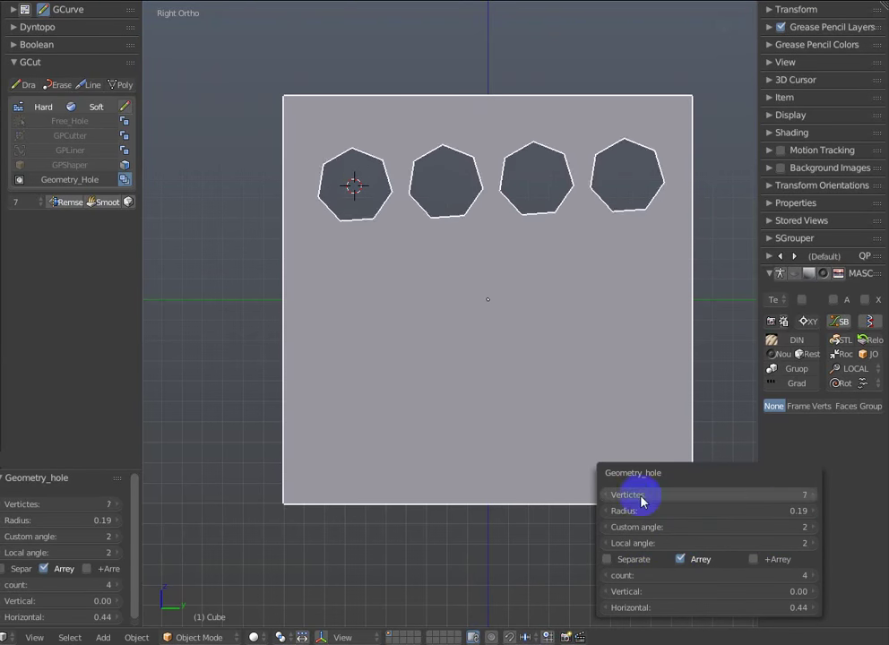
{"action": "left_click", "coordinate": [603, 494]}
{"action": "left_click", "coordinate": [602, 495]}
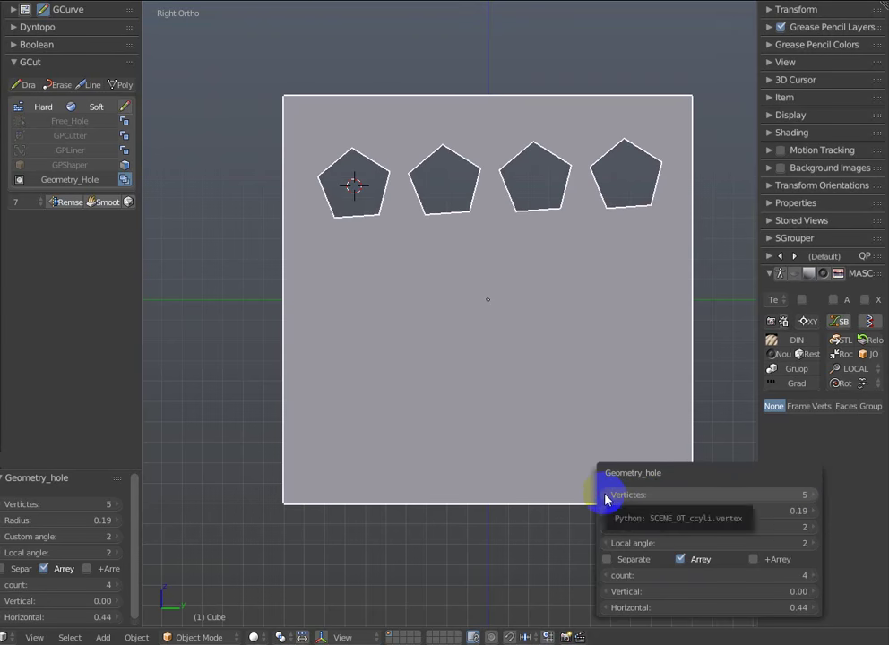
{"action": "left_click", "coordinate": [605, 496]}
{"action": "left_click_drag", "start_coordinate": [688, 481], "coordinate": [723, 474]}
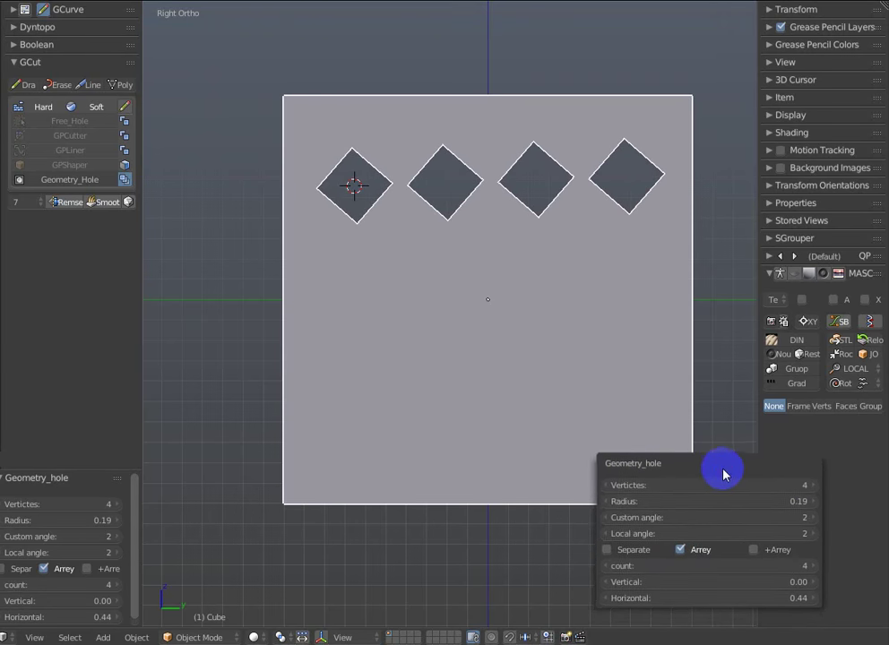
Add a second row of diamond holes spaced -0.42 below the top row.
{"action": "left_click", "coordinate": [754, 550]}
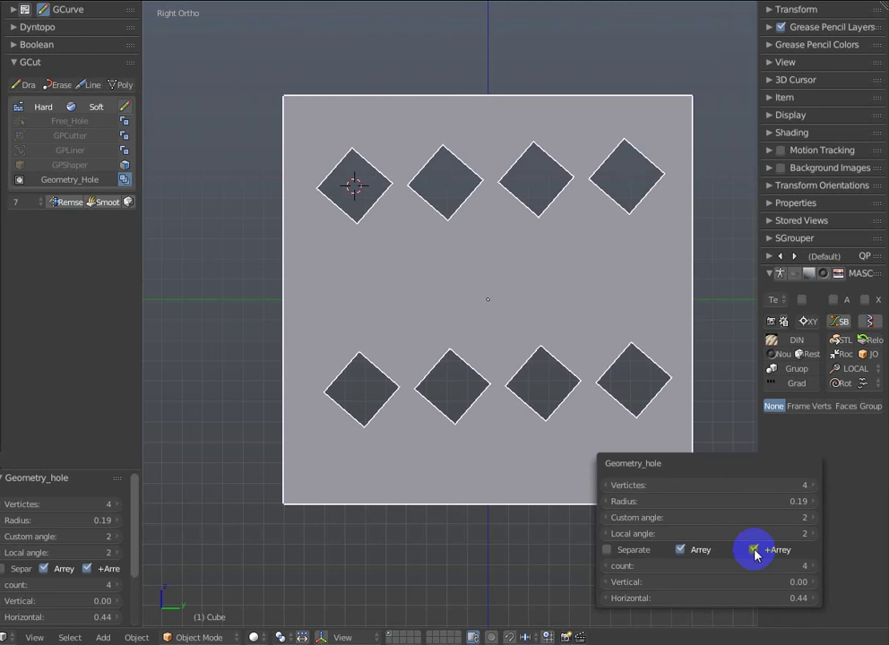
{"action": "key", "text": "F6"}
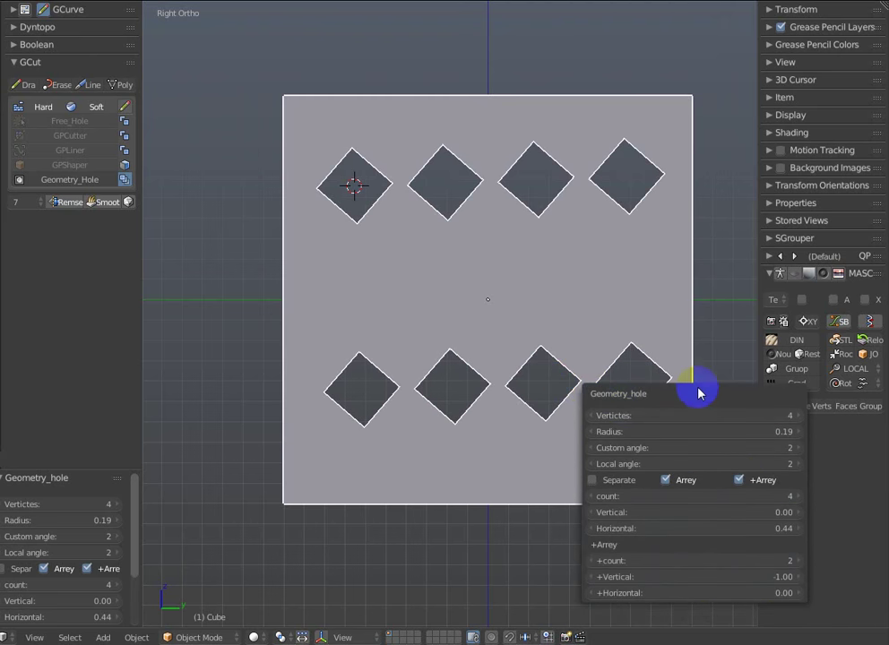
{"action": "mouse_move", "coordinate": [698, 392]}
{"action": "left_mouse_down"}
{"action": "mouse_move", "coordinate": [363, 397]}
{"action": "mouse_move", "coordinate": [139, 247]}
{"action": "mouse_move", "coordinate": [164, 214]}
{"action": "mouse_move", "coordinate": [159, 221]}
{"action": "left_mouse_up"}
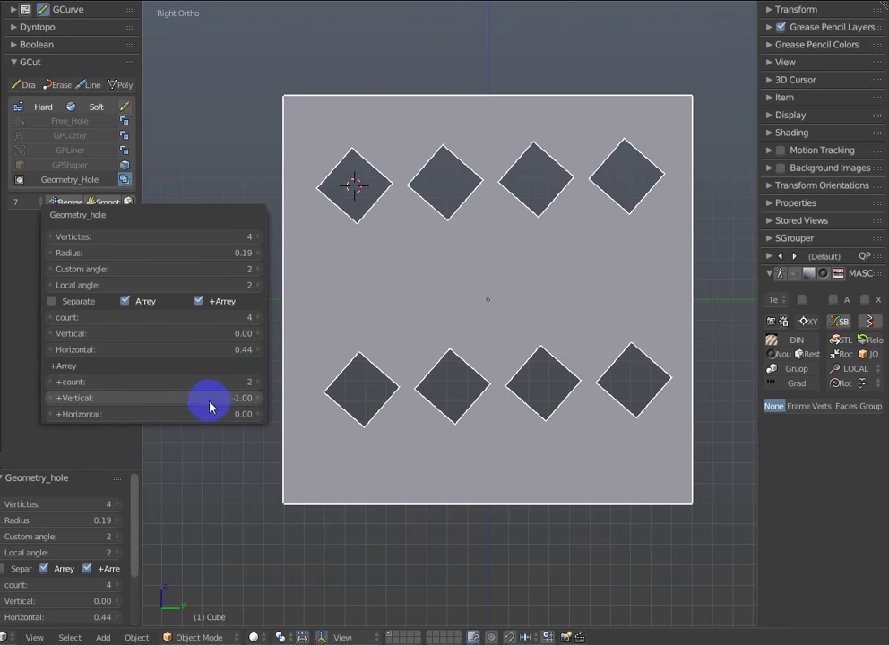
{"action": "left_click_drag", "start_coordinate": [205, 402], "coordinate": [347, 387]}
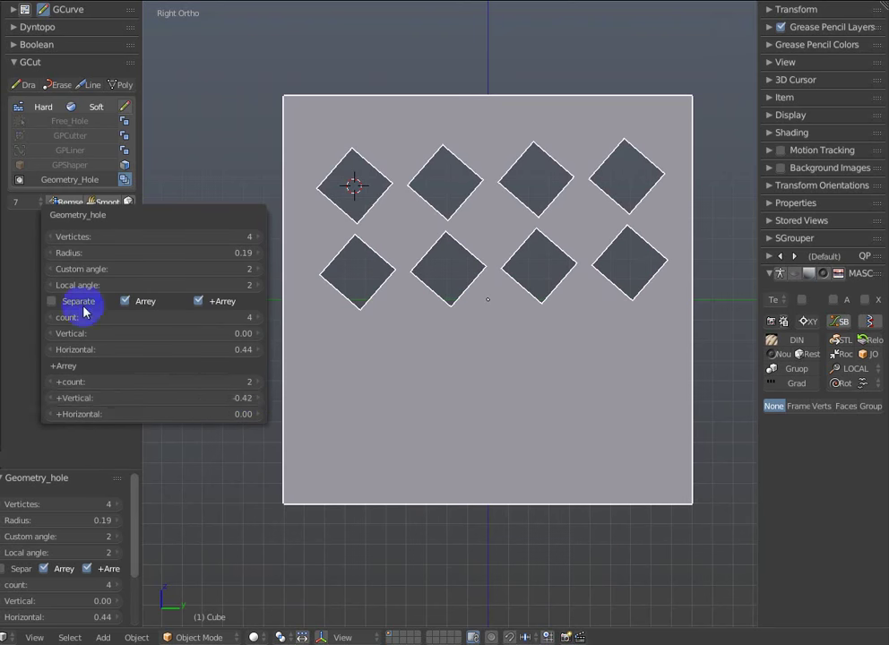
Zero the custom and local angles and extend to four rows for a 4×4 grid.
{"action": "type", "text": "0"}
{"action": "key", "text": "Return"}
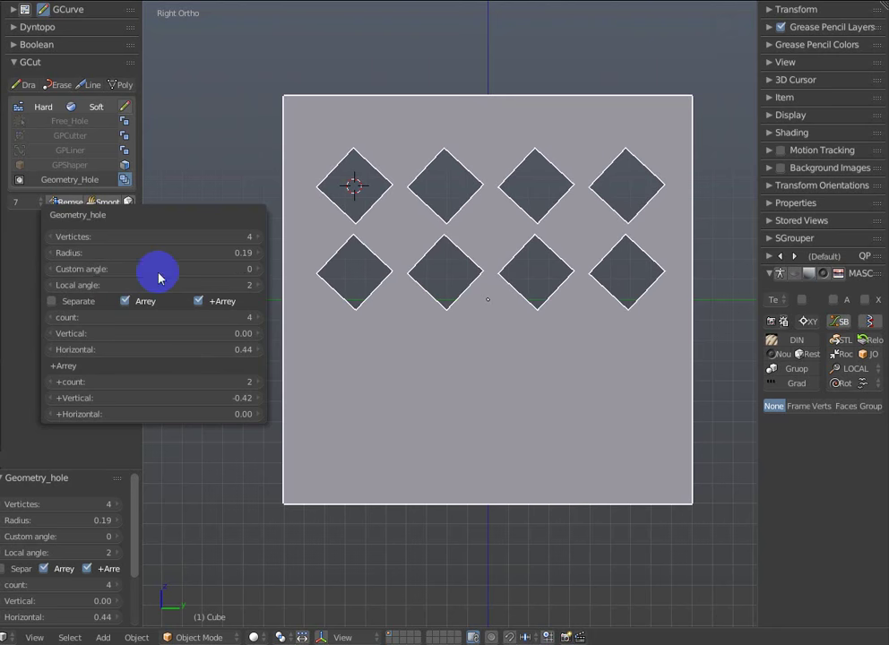
{"action": "double_click", "coordinate": [157, 284]}
{"action": "type", "text": "0"}
{"action": "key", "text": "Return"}
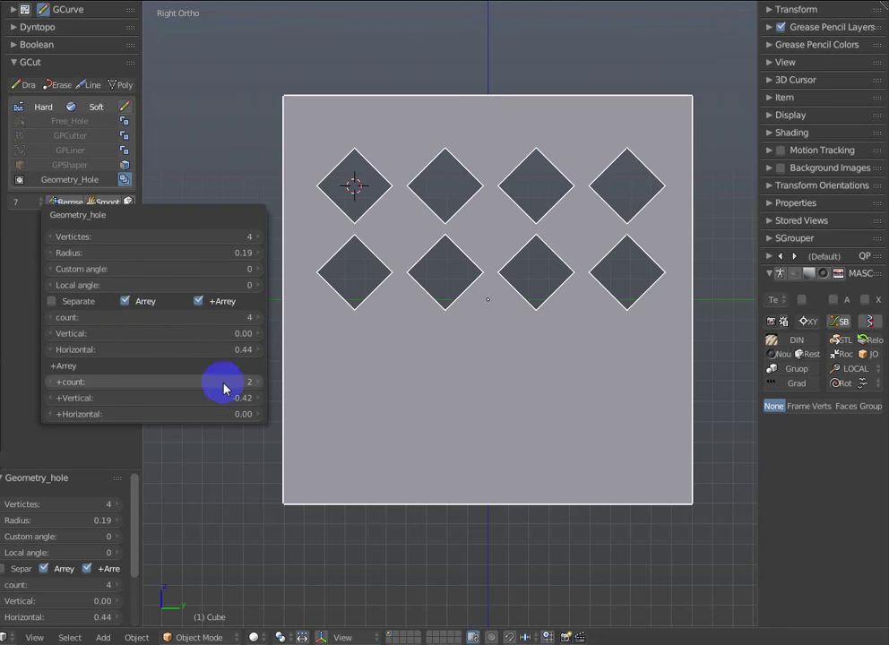
{"action": "left_click_drag", "start_coordinate": [253, 387], "coordinate": [259, 387]}
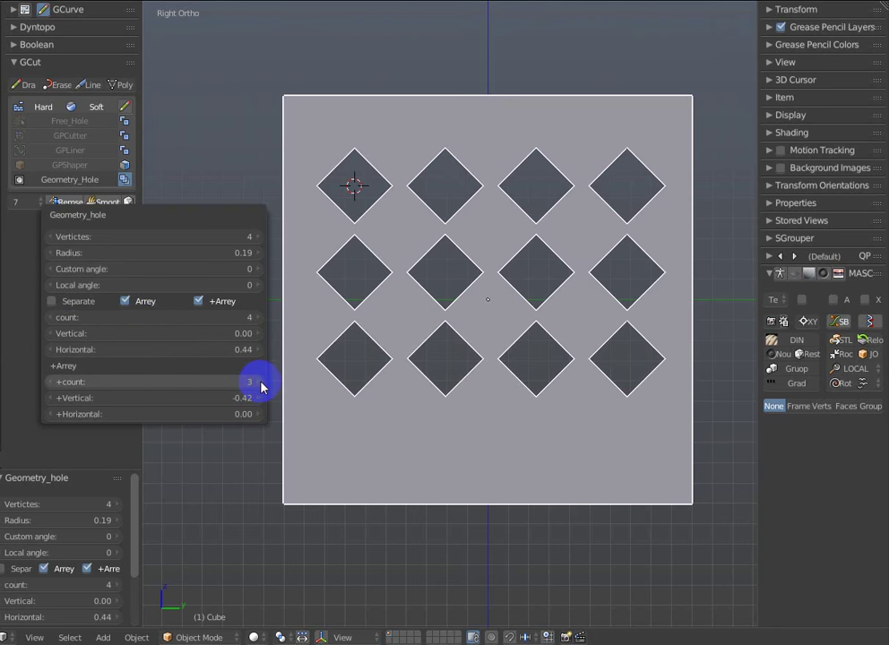
{"action": "left_click", "coordinate": [260, 385]}
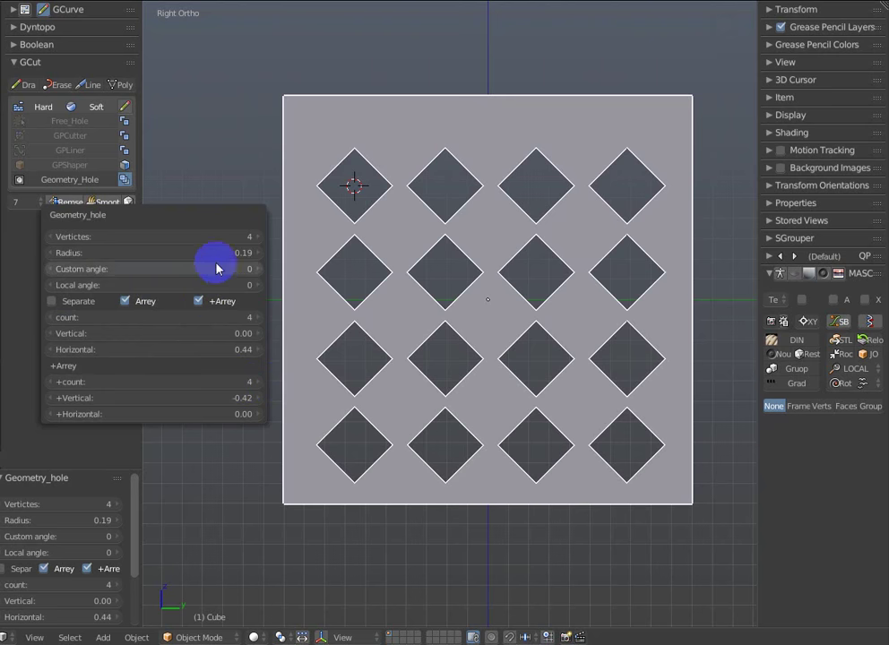
Shrink the diamond holes to radius 0.12 and experiment with the column offsets.
{"action": "left_click_drag", "start_coordinate": [206, 252], "coordinate": [191, 259]}
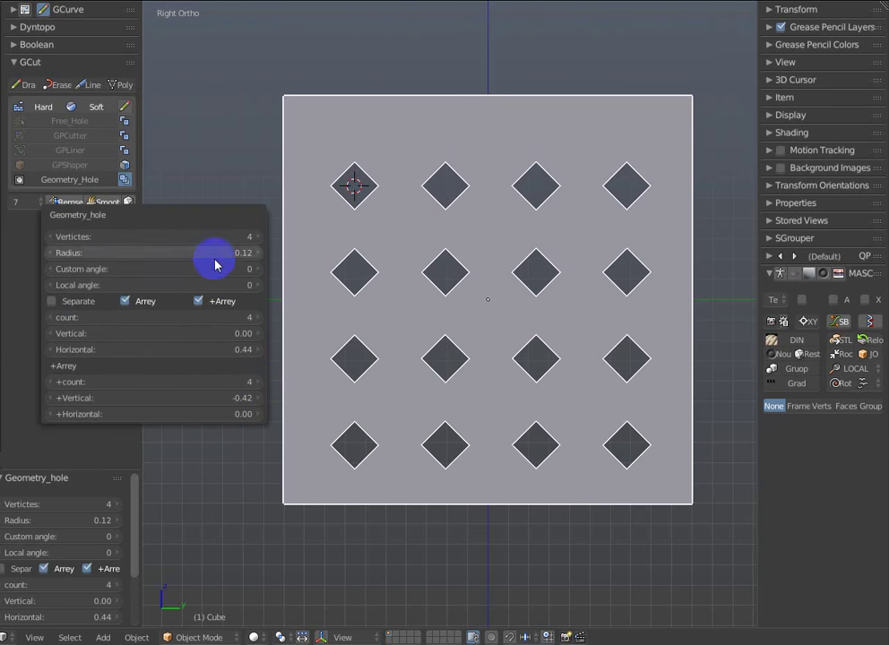
{"action": "mouse_move", "coordinate": [210, 332]}
{"action": "left_mouse_down"}
{"action": "mouse_move", "coordinate": [198, 333]}
{"action": "mouse_move", "coordinate": [247, 313]}
{"action": "mouse_move", "coordinate": [224, 307]}
{"action": "mouse_move", "coordinate": [158, 329]}
{"action": "mouse_move", "coordinate": [228, 302]}
{"action": "mouse_move", "coordinate": [210, 334]}
{"action": "mouse_move", "coordinate": [143, 350]}
{"action": "left_mouse_up"}
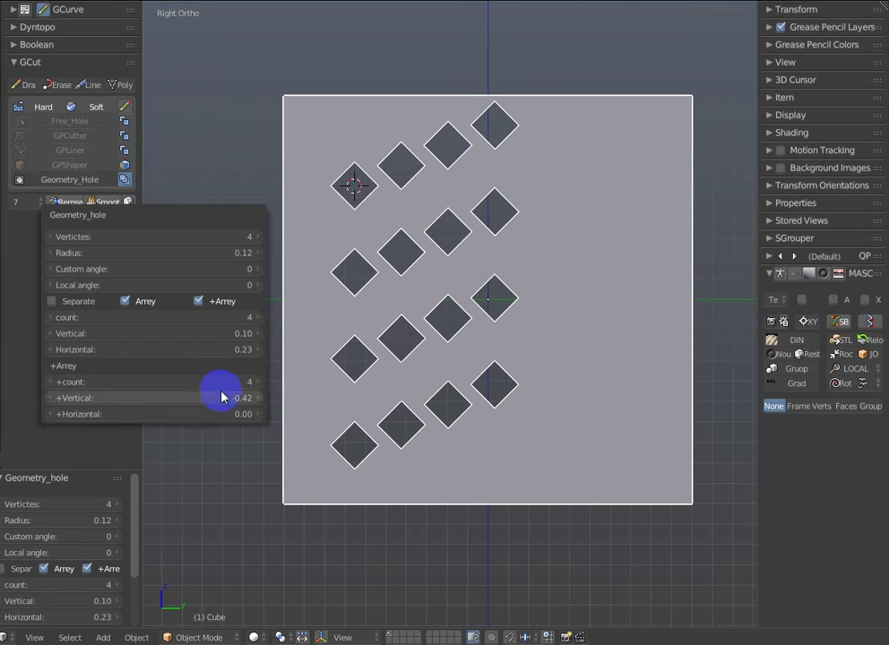
{"action": "mouse_move", "coordinate": [206, 392]}
{"action": "left_mouse_down"}
{"action": "mouse_move", "coordinate": [192, 397]}
{"action": "mouse_move", "coordinate": [253, 358]}
{"action": "mouse_move", "coordinate": [211, 405]}
{"action": "mouse_move", "coordinate": [165, 415]}
{"action": "mouse_move", "coordinate": [239, 411]}
{"action": "mouse_move", "coordinate": [174, 404]}
{"action": "mouse_move", "coordinate": [196, 406]}
{"action": "mouse_move", "coordinate": [175, 353]}
{"action": "left_mouse_up"}
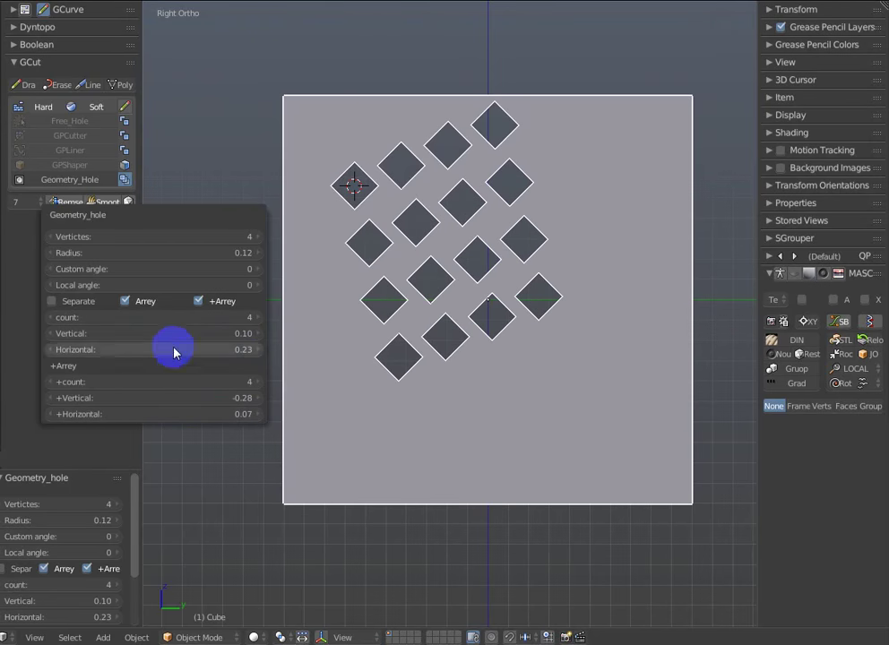
{"action": "left_click", "coordinate": [171, 335]}
{"action": "type", "text": "0"}
{"action": "key", "text": "Return"}
{"action": "key", "text": "BackSpace"}
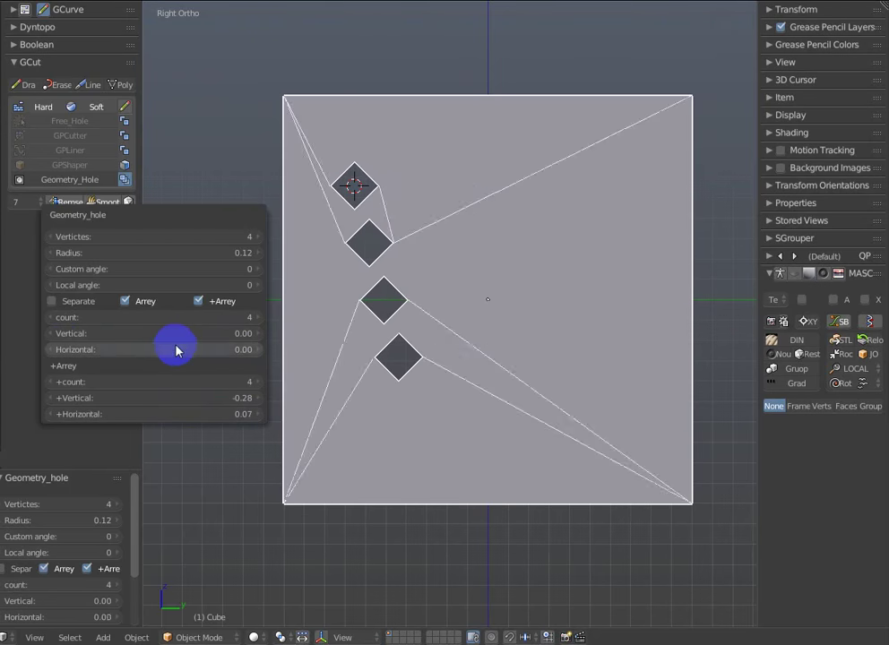
Set column Vertical 0.05 and Horizontal 0.29, six rows -0.26 apart with 0.01 offset.
{"action": "mouse_move", "coordinate": [172, 332]}
{"action": "left_mouse_down"}
{"action": "mouse_move", "coordinate": [182, 333]}
{"action": "mouse_move", "coordinate": [168, 349]}
{"action": "mouse_move", "coordinate": [182, 351]}
{"action": "mouse_move", "coordinate": [165, 333]}
{"action": "mouse_move", "coordinate": [124, 349]}
{"action": "left_mouse_up"}
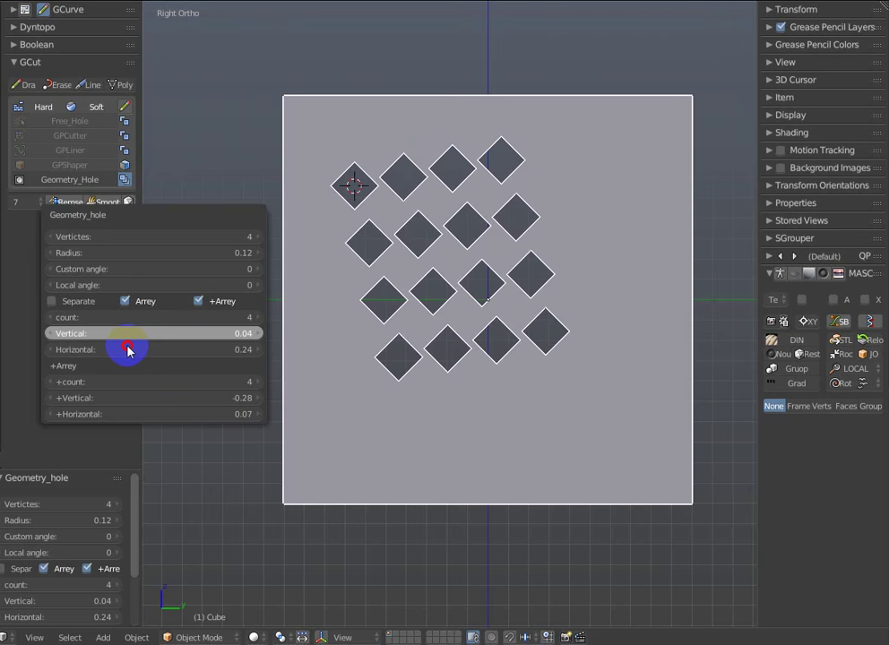
{"action": "left_click_drag", "start_coordinate": [183, 350], "coordinate": [199, 352]}
{"action": "mouse_move", "coordinate": [189, 397]}
{"action": "left_mouse_down"}
{"action": "mouse_move", "coordinate": [213, 396]}
{"action": "mouse_move", "coordinate": [186, 390]}
{"action": "mouse_move", "coordinate": [191, 415]}
{"action": "mouse_move", "coordinate": [171, 421]}
{"action": "mouse_move", "coordinate": [199, 406]}
{"action": "mouse_move", "coordinate": [188, 405]}
{"action": "mouse_move", "coordinate": [215, 387]}
{"action": "mouse_move", "coordinate": [206, 383]}
{"action": "mouse_move", "coordinate": [258, 385]}
{"action": "left_mouse_up"}
{"action": "type", "text": "0"}
{"action": "key", "text": "Return"}
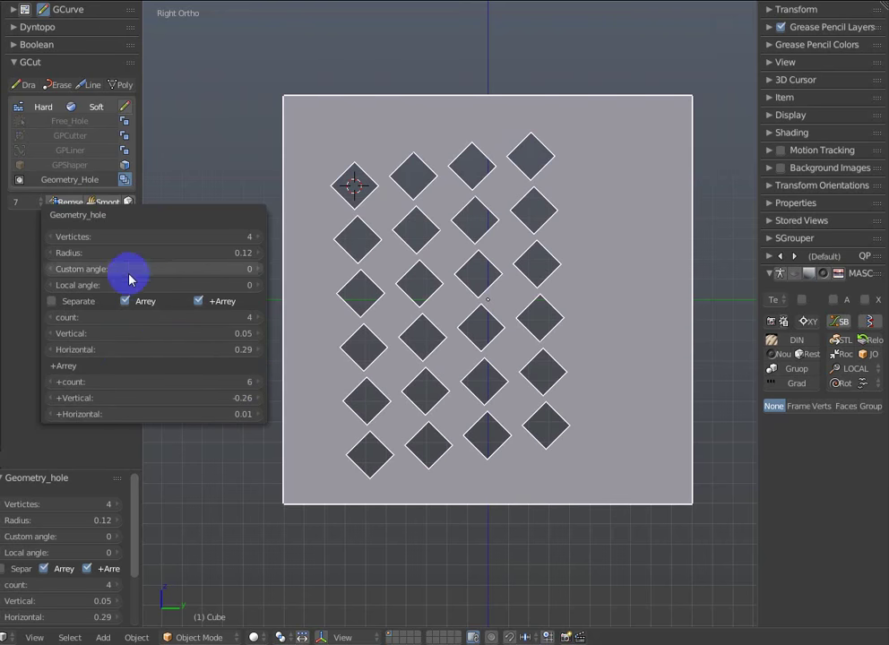
Reset the grid's custom angle to 0, rotate each hole, and expand to a 7×7 grid.
{"action": "mouse_move", "coordinate": [128, 270]}
{"action": "left_mouse_down"}
{"action": "mouse_move", "coordinate": [208, 276]}
{"action": "mouse_move", "coordinate": [48, 302]}
{"action": "mouse_move", "coordinate": [119, 297]}
{"action": "mouse_move", "coordinate": [132, 288]}
{"action": "mouse_move", "coordinate": [129, 271]}
{"action": "mouse_move", "coordinate": [145, 284]}
{"action": "mouse_move", "coordinate": [201, 289]}
{"action": "mouse_move", "coordinate": [131, 281]}
{"action": "mouse_move", "coordinate": [144, 285]}
{"action": "left_mouse_up"}
{"action": "key", "text": "Return"}
{"action": "left_click_drag", "start_coordinate": [185, 288], "coordinate": [121, 294]}
{"action": "type", "text": "50"}
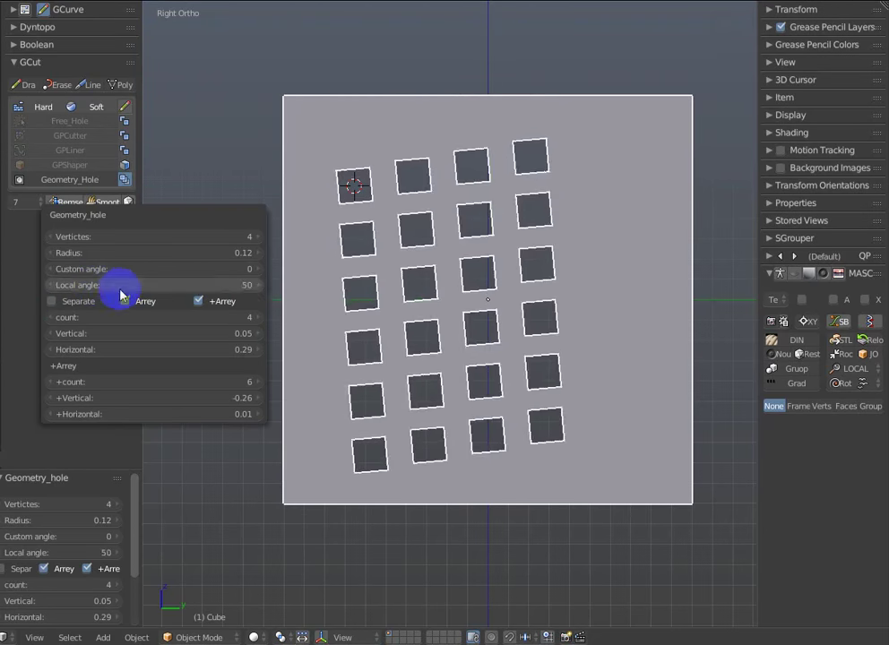
{"action": "left_click", "coordinate": [259, 237]}
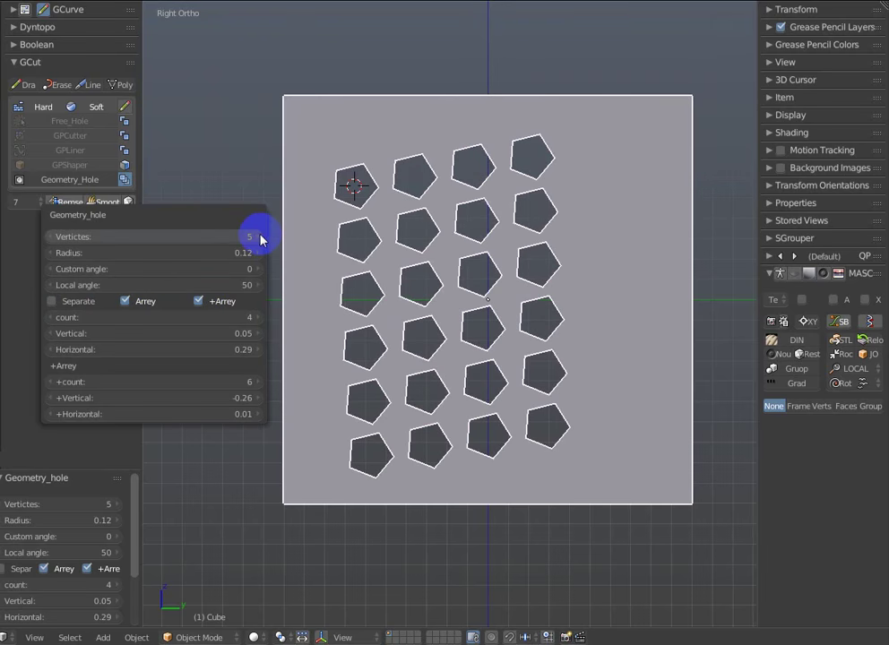
{"action": "left_click", "coordinate": [257, 318]}
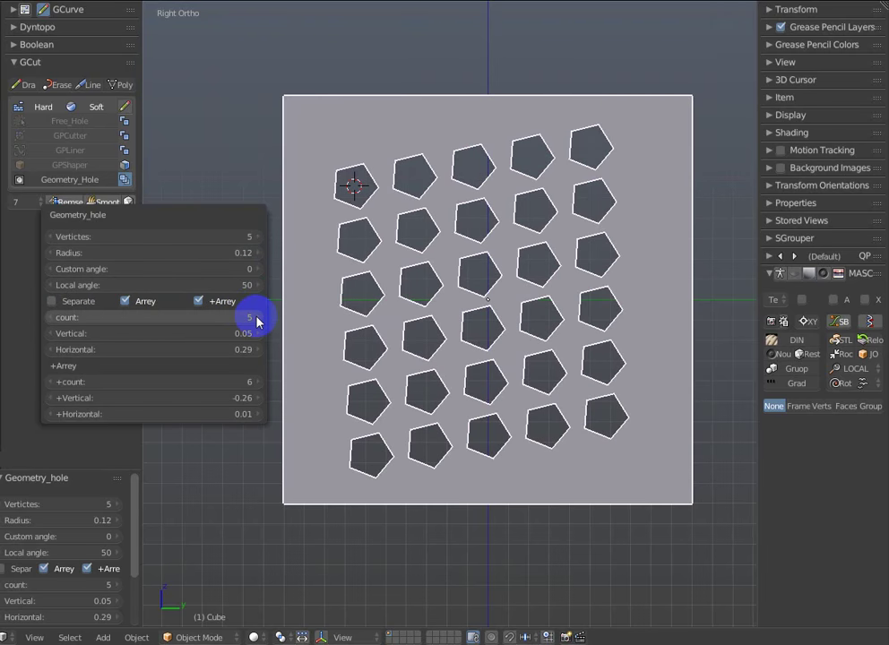
{"action": "left_click", "coordinate": [257, 318]}
{"action": "left_click", "coordinate": [257, 382]}
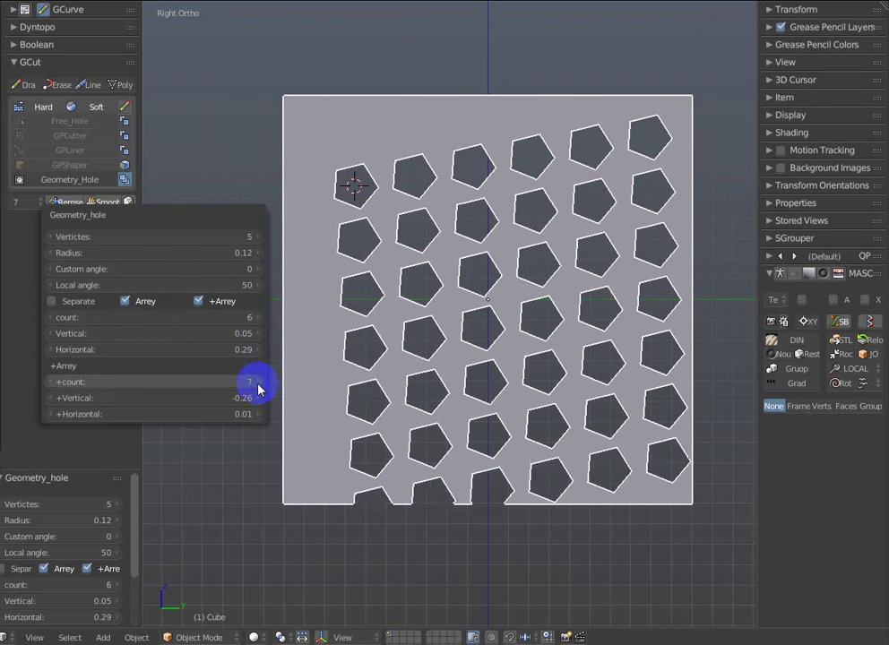
{"action": "left_click", "coordinate": [258, 318]}
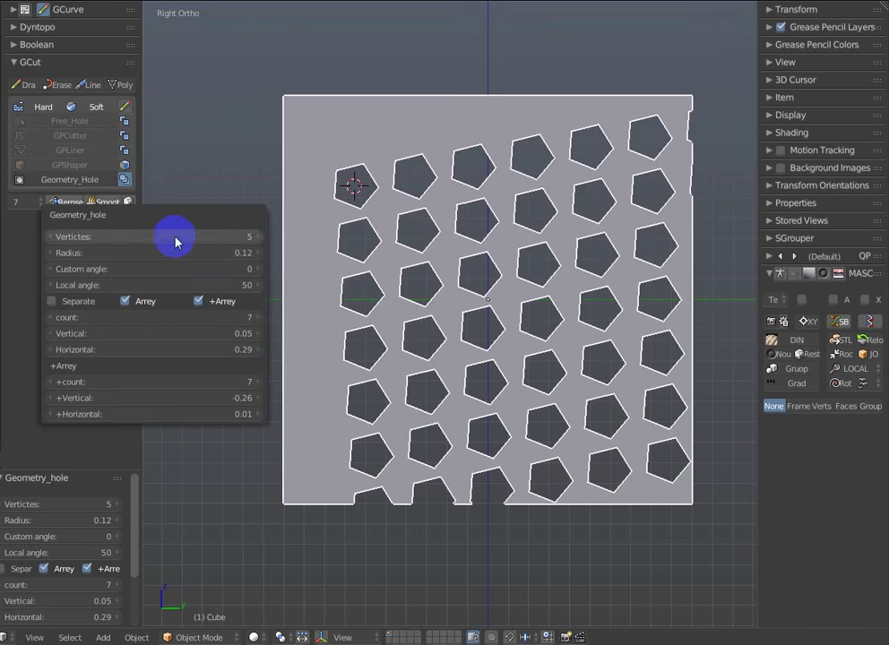
Turn the holes into radius-0.07 triangles with columns 0.19 and rows -0.16 apart.
{"action": "mouse_move", "coordinate": [183, 238]}
{"action": "left_mouse_down"}
{"action": "mouse_move", "coordinate": [173, 242]}
{"action": "mouse_move", "coordinate": [185, 258]}
{"action": "left_mouse_up"}
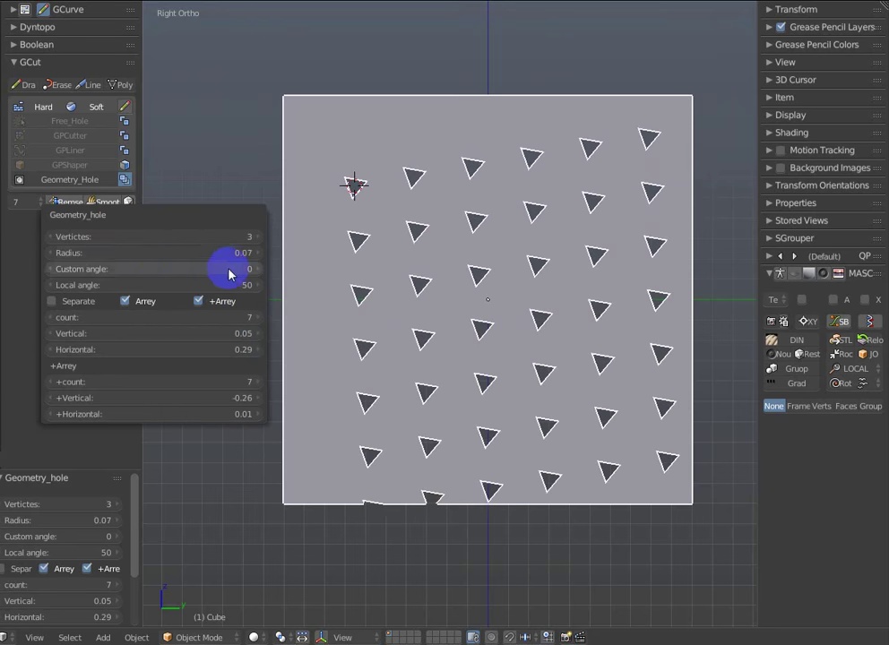
{"action": "left_click_drag", "start_coordinate": [224, 317], "coordinate": [198, 348]}
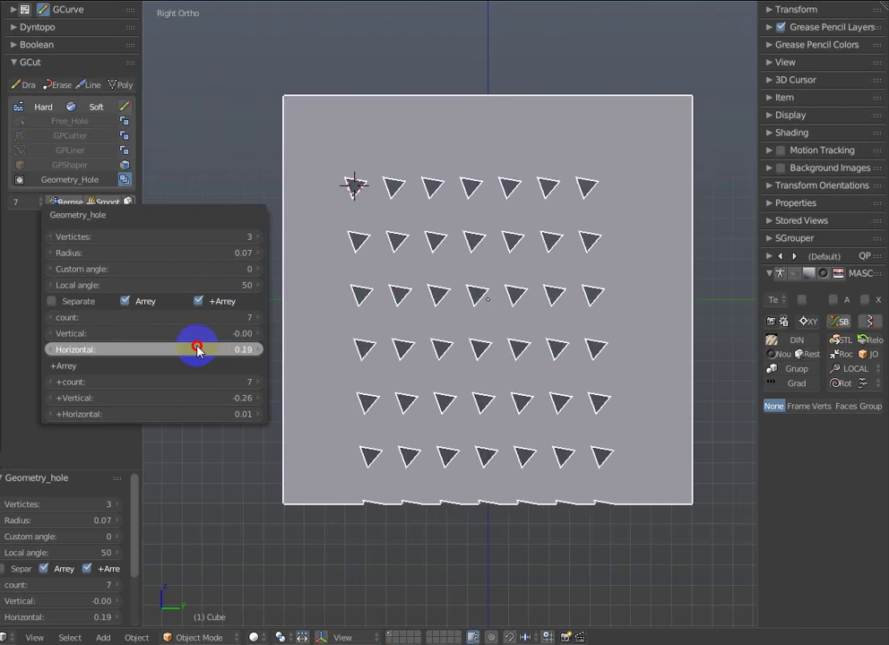
{"action": "left_click_drag", "start_coordinate": [232, 398], "coordinate": [247, 385]}
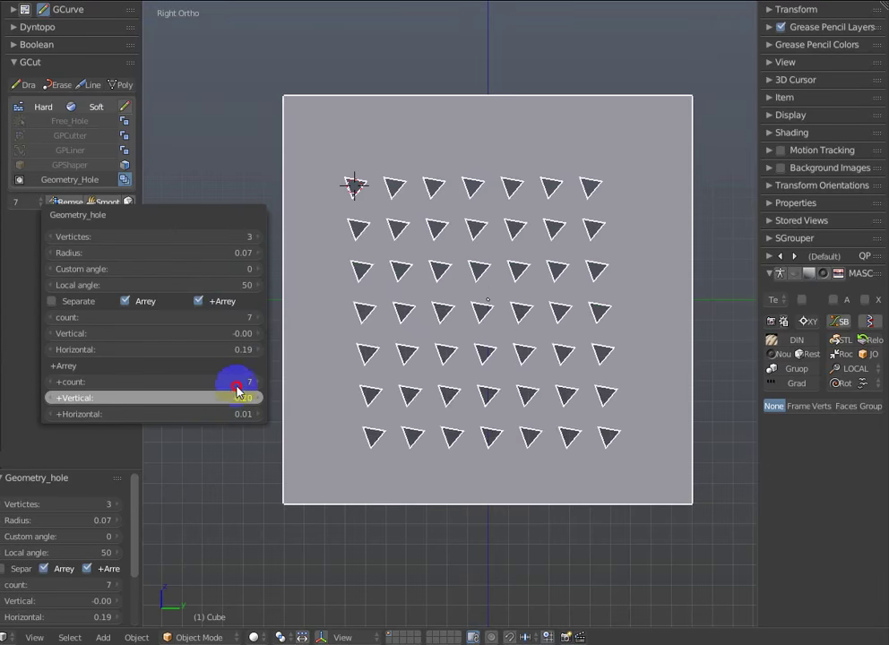
{"action": "left_click_drag", "start_coordinate": [214, 416], "coordinate": [207, 413]}
{"action": "mouse_move", "coordinate": [141, 252]}
{"action": "left_mouse_down"}
{"action": "mouse_move", "coordinate": [153, 261]}
{"action": "mouse_move", "coordinate": [132, 257]}
{"action": "mouse_move", "coordinate": [162, 272]}
{"action": "mouse_move", "coordinate": [141, 275]}
{"action": "mouse_move", "coordinate": [260, 295]}
{"action": "mouse_move", "coordinate": [44, 297]}
{"action": "left_mouse_up"}
Keep the 49 triangle cutters as separate objects and view the cube at an angle.
{"action": "left_click", "coordinate": [52, 301]}
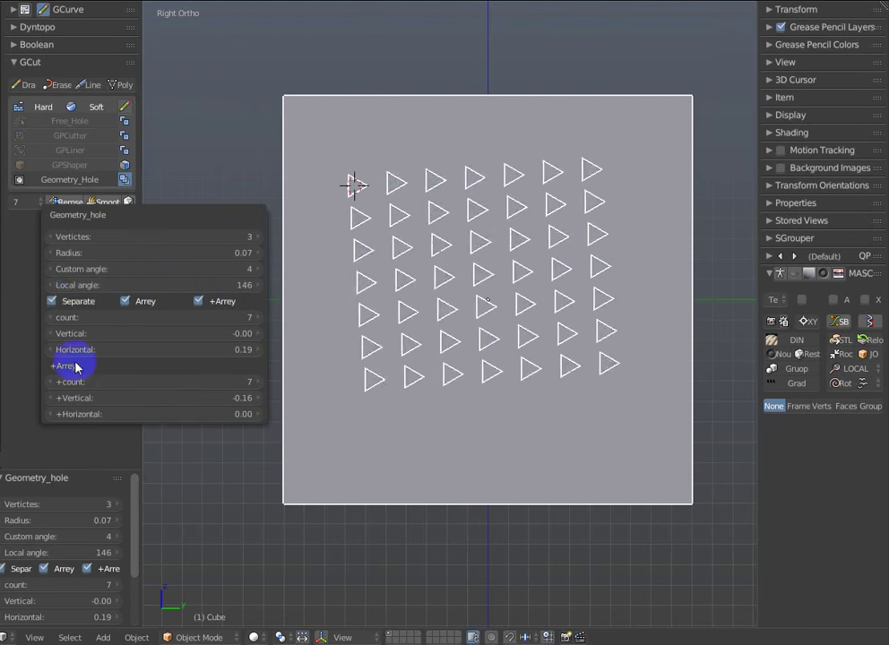
{"action": "left_click", "coordinate": [190, 478]}
{"action": "scroll", "coordinate": [456, 415], "scroll_direction": "down", "scroll_amount": 1}
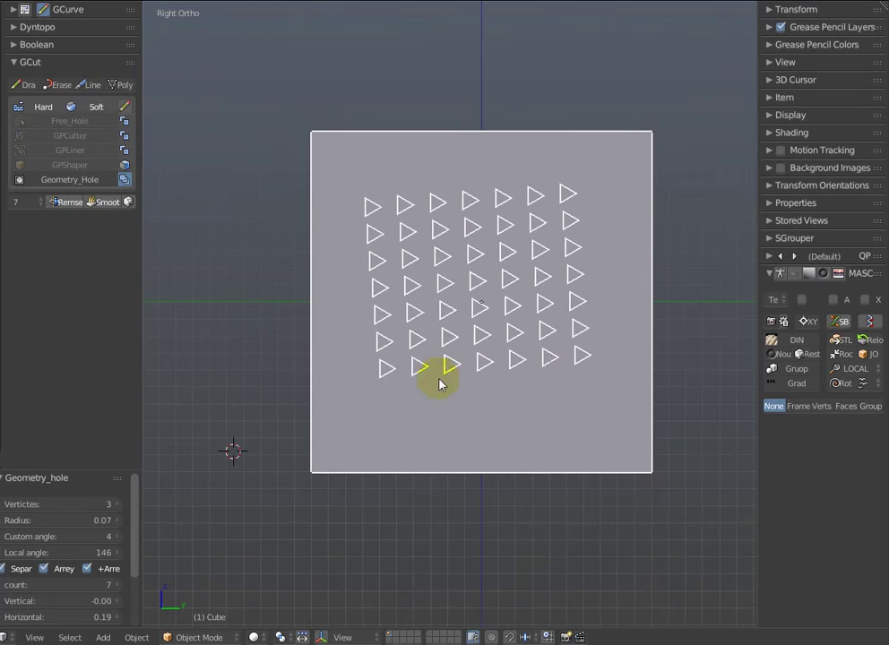
{"action": "key", "text": "g"}
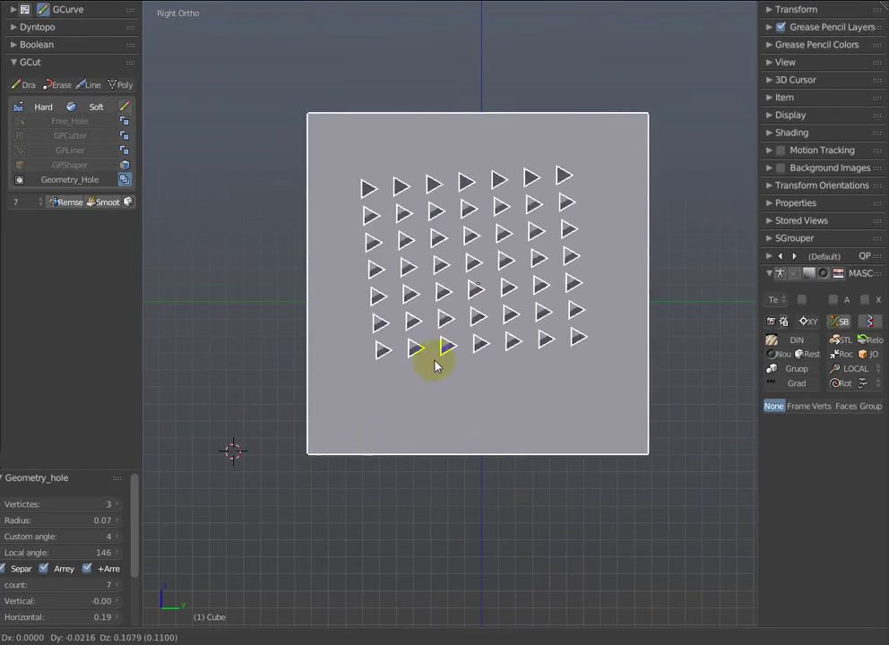
{"action": "right_click", "coordinate": [434, 365]}
{"action": "middle_click_drag", "start_coordinate": [407, 422], "coordinate": [396, 408], "text": "shift"}
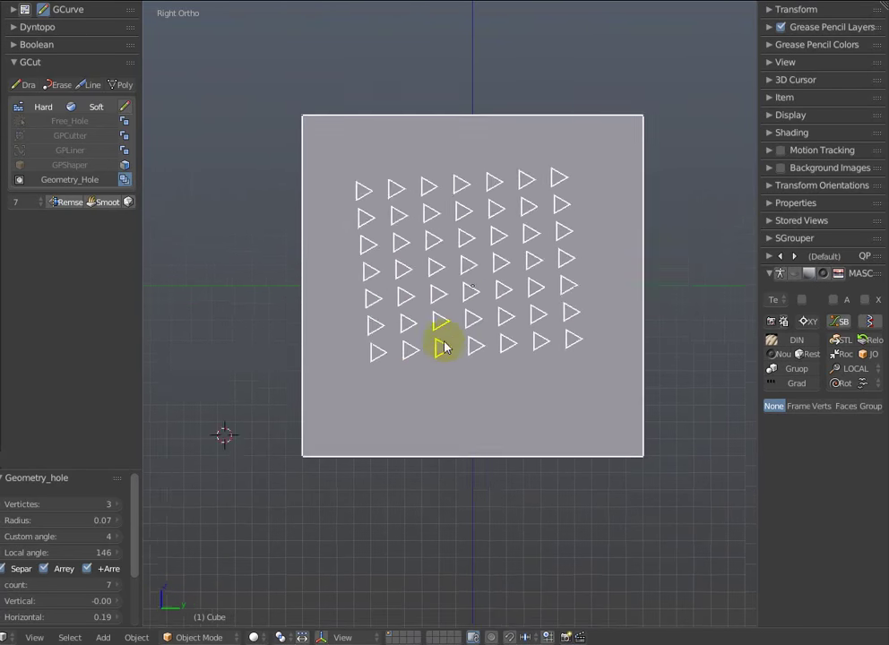
{"action": "key", "text": "F6"}
{"action": "left_click_drag", "start_coordinate": [512, 357], "coordinate": [372, 396]}
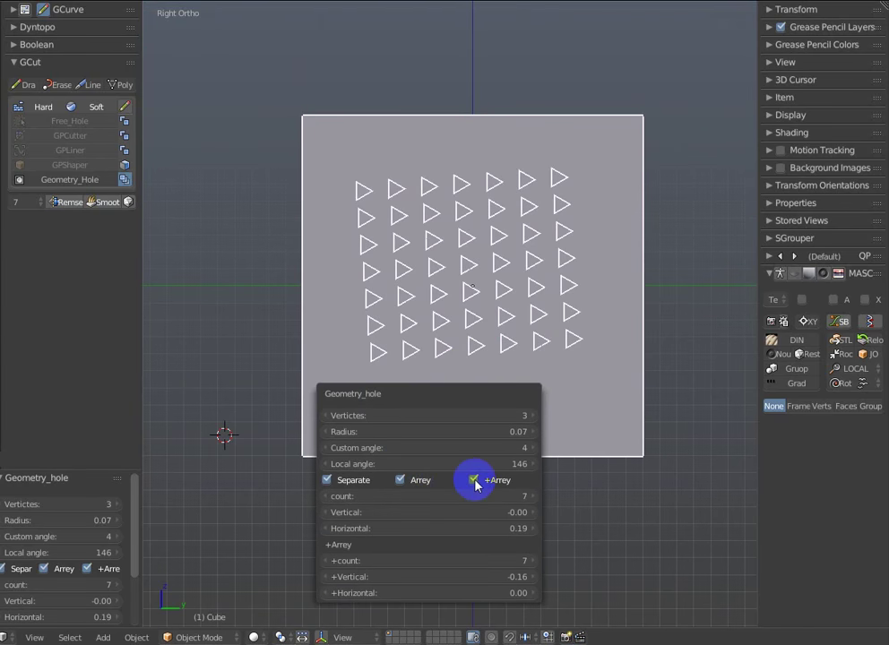
{"action": "mouse_move", "coordinate": [327, 312]}
{"action": "middle_mouse_down"}
{"action": "mouse_move", "coordinate": [274, 260]}
{"action": "mouse_move", "coordinate": [291, 264]}
{"action": "middle_mouse_up"}
Switch to wireframe, orbit, and recompute the triangle cutters with the current vertex count.
{"action": "key", "text": "z"}
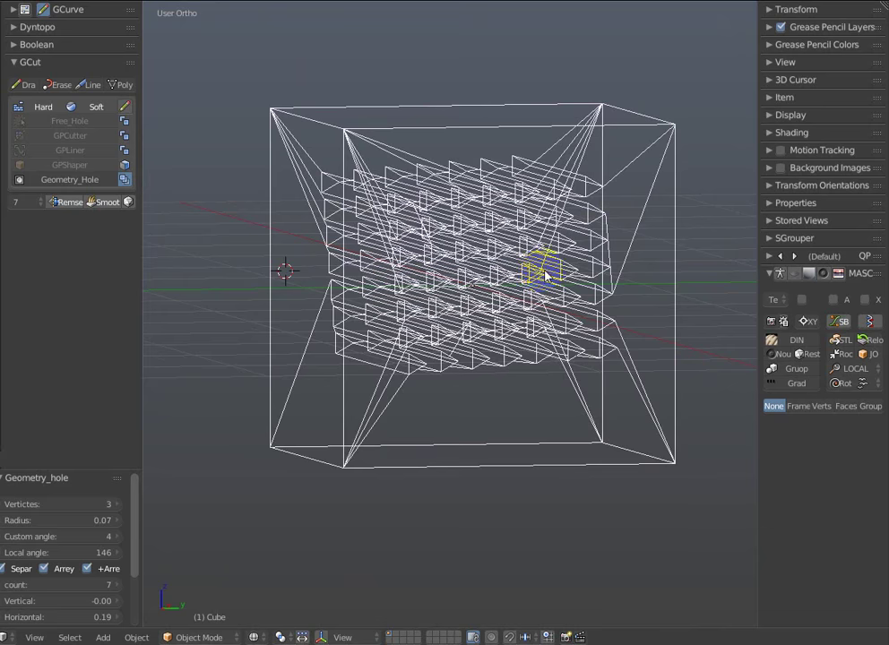
{"action": "mouse_move", "coordinate": [544, 275]}
{"action": "middle_mouse_down"}
{"action": "mouse_move", "coordinate": [569, 264]}
{"action": "mouse_move", "coordinate": [567, 273]}
{"action": "middle_mouse_up"}
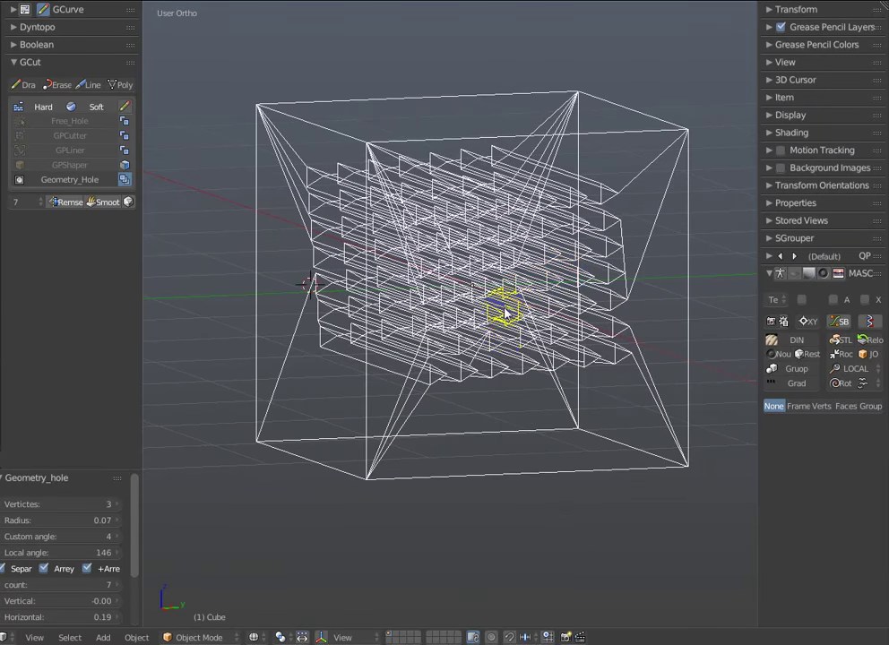
{"action": "key", "text": "F6"}
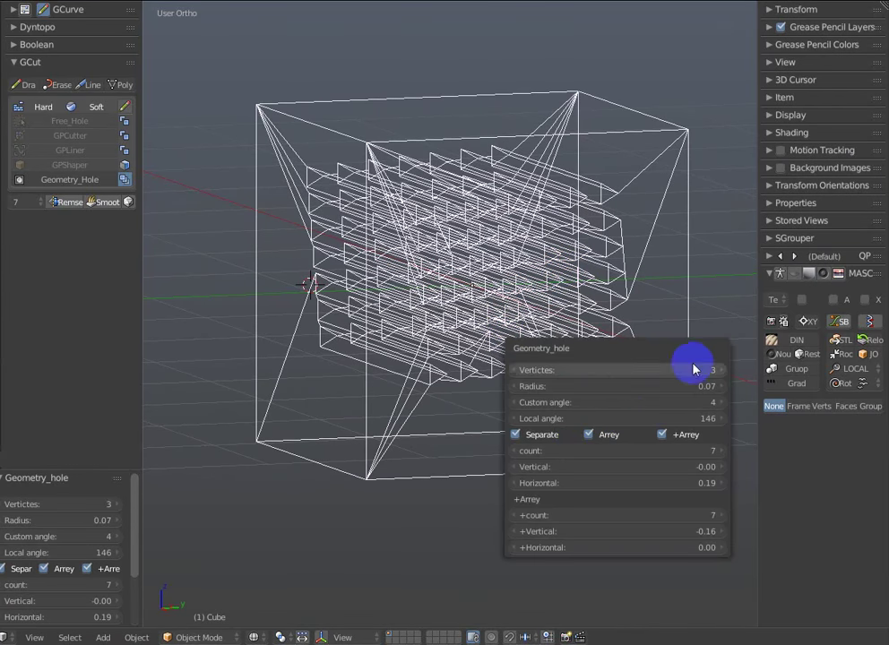
{"action": "left_click", "coordinate": [695, 369]}
{"action": "key", "text": "Return"}
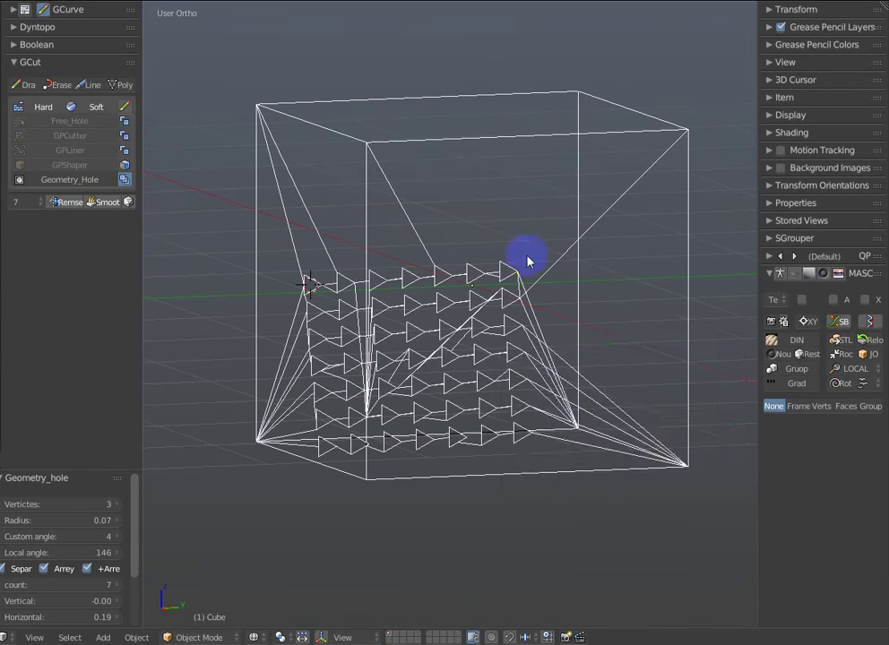
Turn off both arrays leaving one triangle hole of radius 0.43, shown in solid shading.
{"action": "key", "text": "F6"}
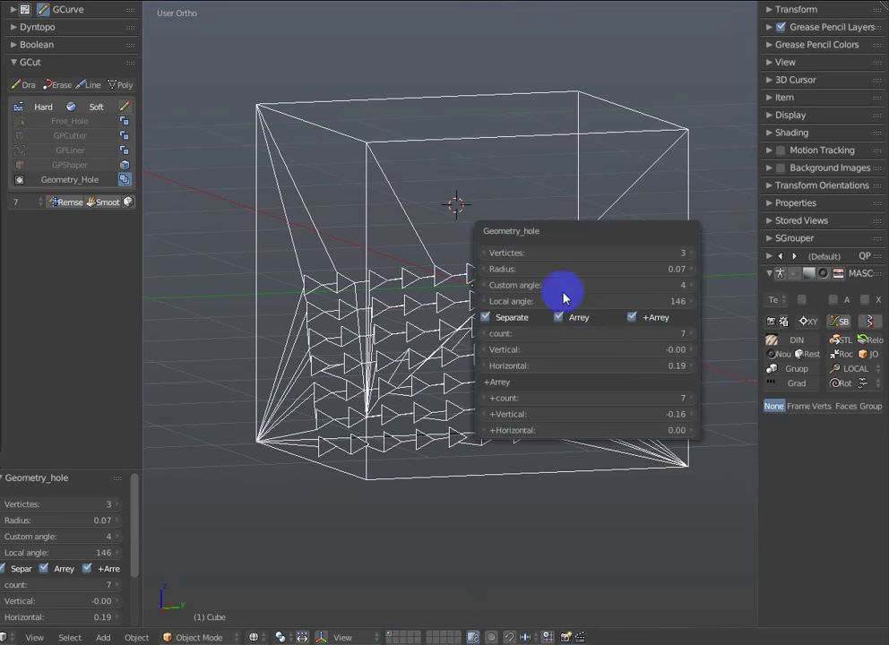
{"action": "left_click", "coordinate": [634, 320]}
{"action": "left_click", "coordinate": [561, 317]}
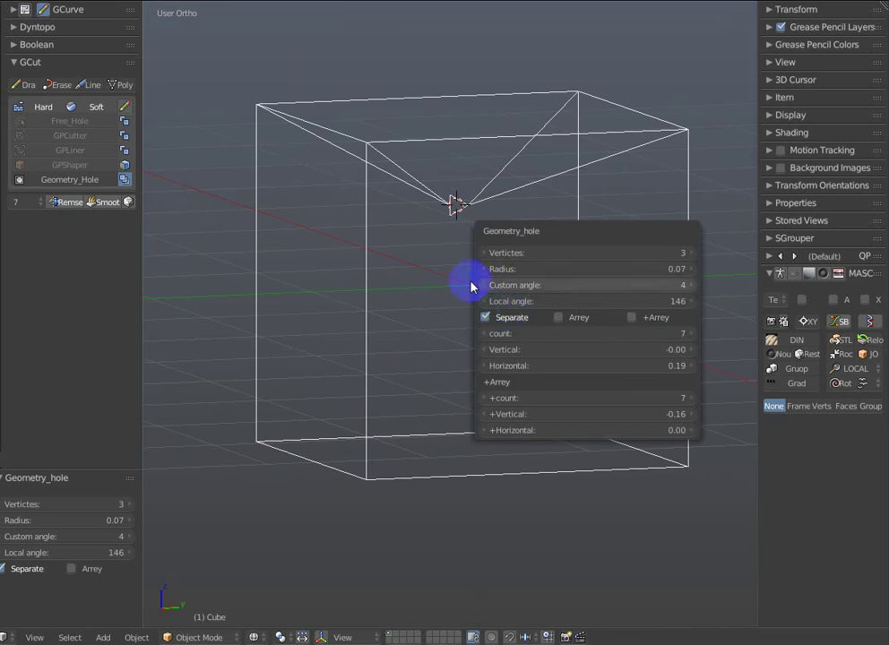
{"action": "key", "text": "F6"}
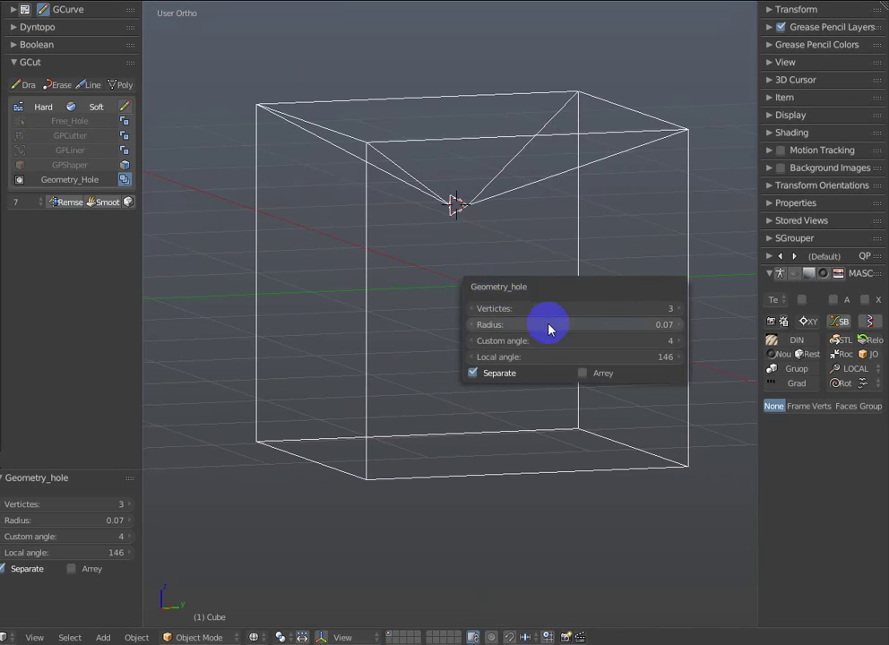
{"action": "mouse_move", "coordinate": [550, 323]}
{"action": "left_mouse_down"}
{"action": "mouse_move", "coordinate": [609, 323]}
{"action": "mouse_move", "coordinate": [561, 320]}
{"action": "left_mouse_up"}
{"action": "key", "text": "z"}
{"action": "middle_click_drag", "start_coordinate": [510, 307], "coordinate": [505, 321], "text": "shift"}
{"action": "key", "text": "z"}
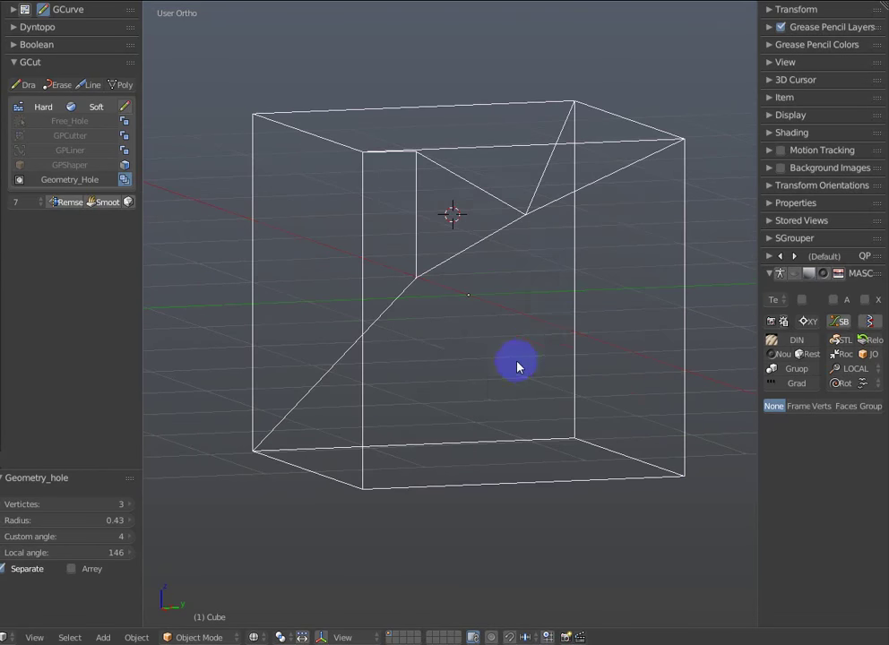
{"action": "key", "text": "z"}
{"action": "key", "text": "F6"}
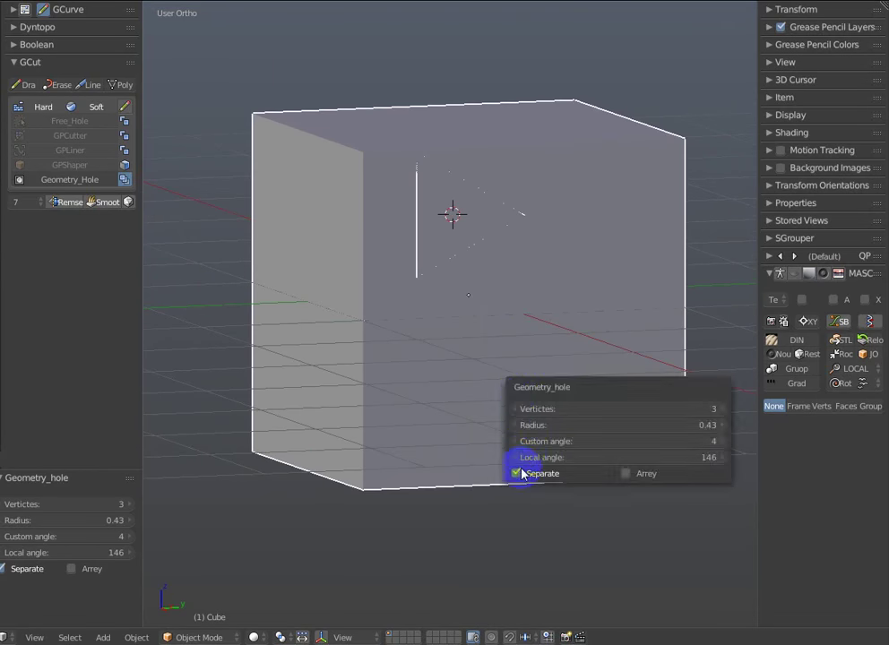
Turn off Separate so the triangle cuts through the cube instead of splitting off.
{"action": "left_click", "coordinate": [521, 473]}
{"action": "middle_click_drag", "start_coordinate": [506, 337], "coordinate": [501, 308]}
{"action": "key", "text": "F6"}
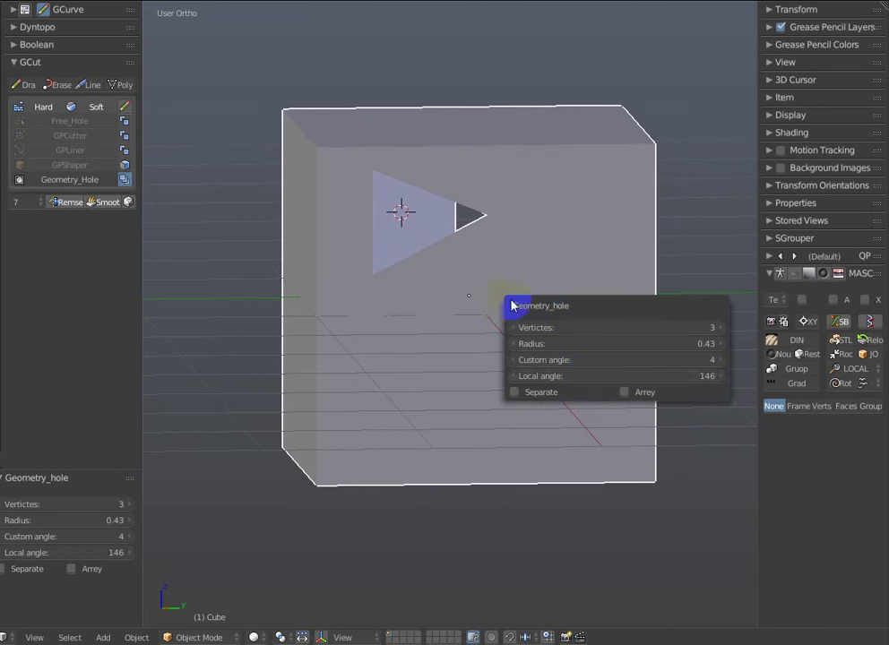
{"action": "key", "text": "Return"}
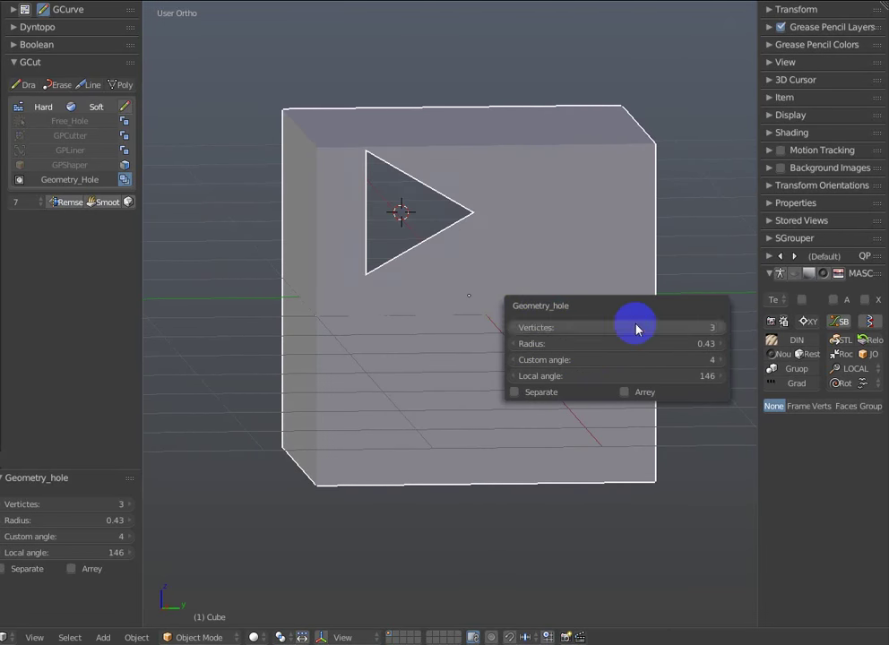
From a front view, re-apply the radius 0.43 triangle hole at the 3D cursor.
{"action": "mouse_move", "coordinate": [492, 219]}
{"action": "middle_mouse_down"}
{"action": "mouse_move", "coordinate": [499, 204]}
{"action": "mouse_move", "coordinate": [481, 199]}
{"action": "middle_mouse_up"}
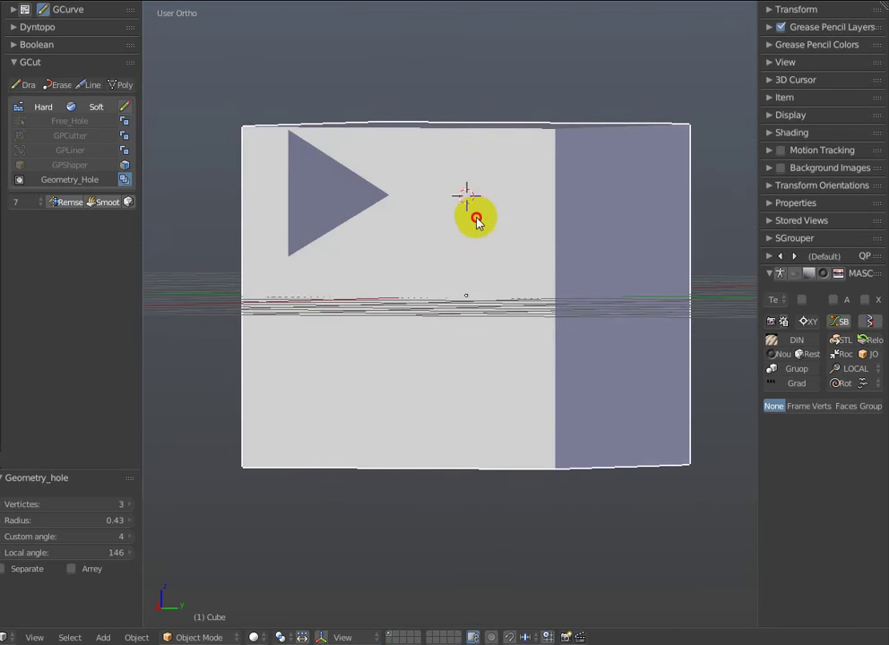
{"action": "key", "text": "F6"}
{"action": "double_click", "coordinate": [571, 242]}
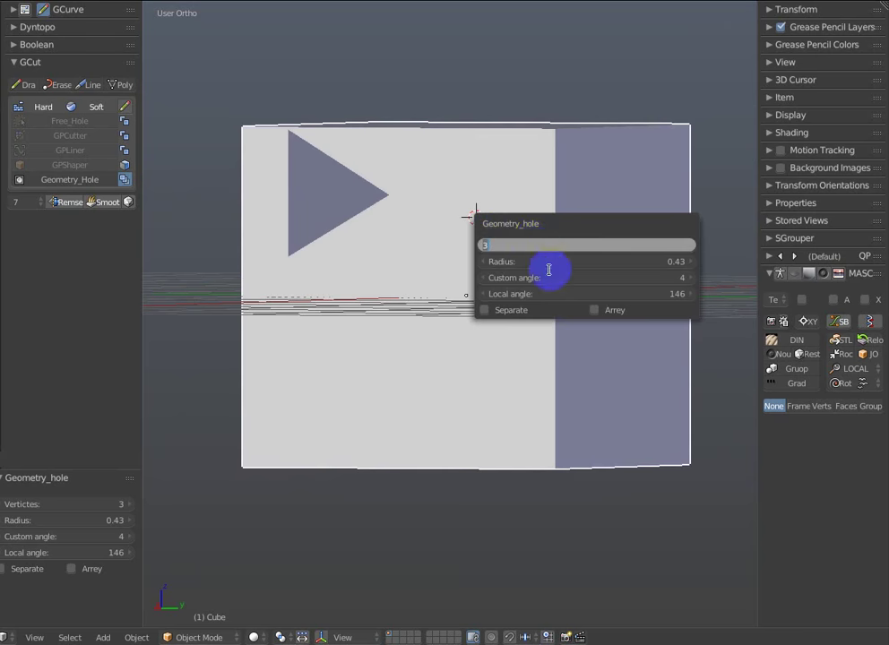
{"action": "key", "text": "Return"}
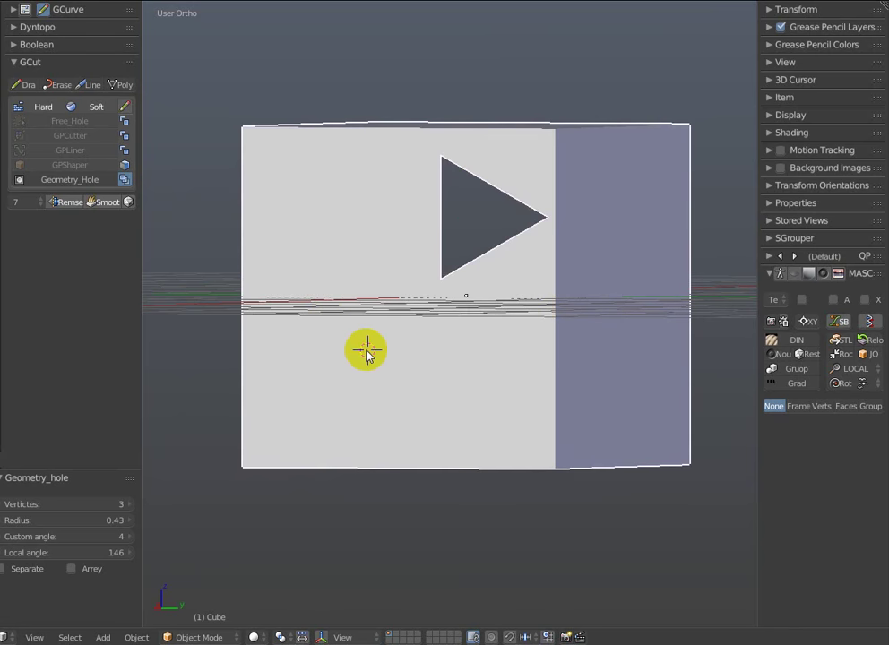
{"action": "key", "text": "F6"}
{"action": "double_click", "coordinate": [446, 377]}
{"action": "key", "text": "Return"}
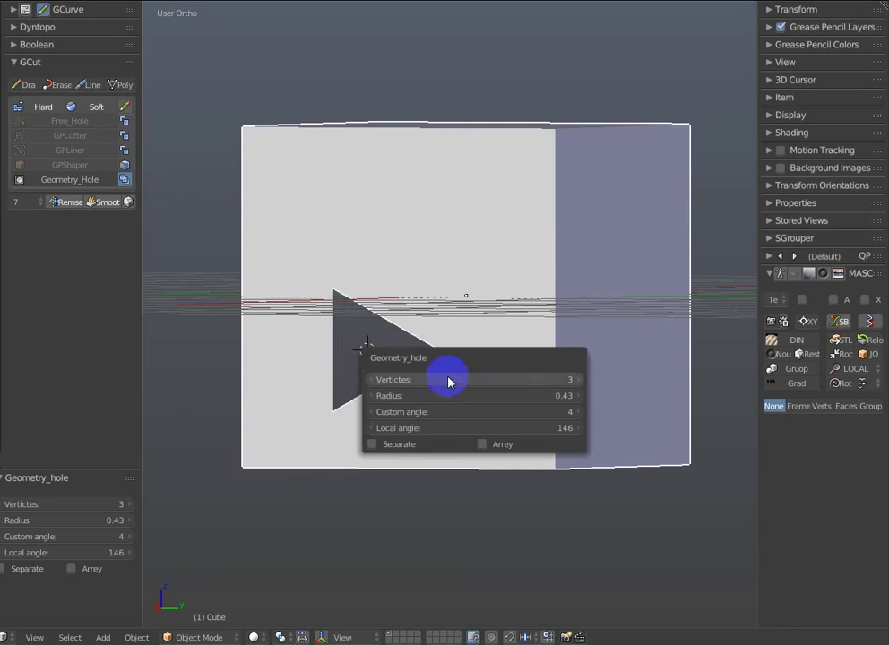
{"action": "key", "text": "F6"}
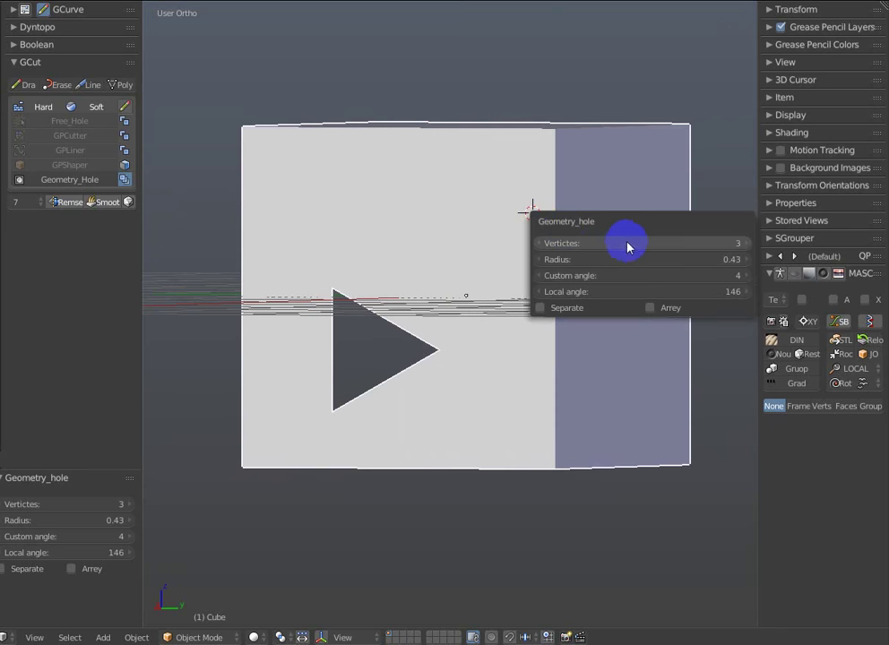
{"action": "key", "text": "Return"}
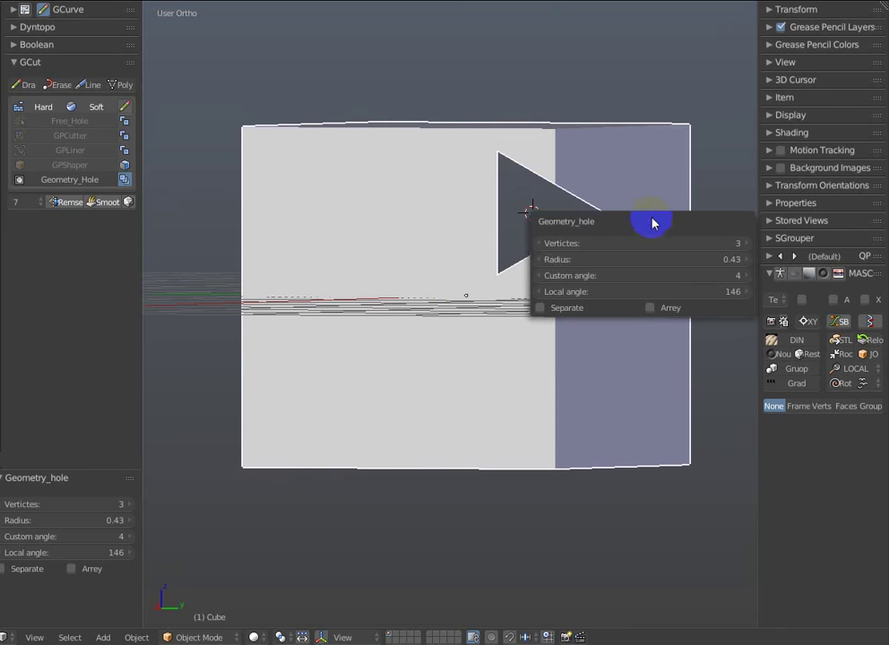
Re-cut the triangle at a new 3D cursor spot near the face's upper-left.
{"action": "left_click", "coordinate": [353, 188]}
{"action": "key", "text": "F6"}
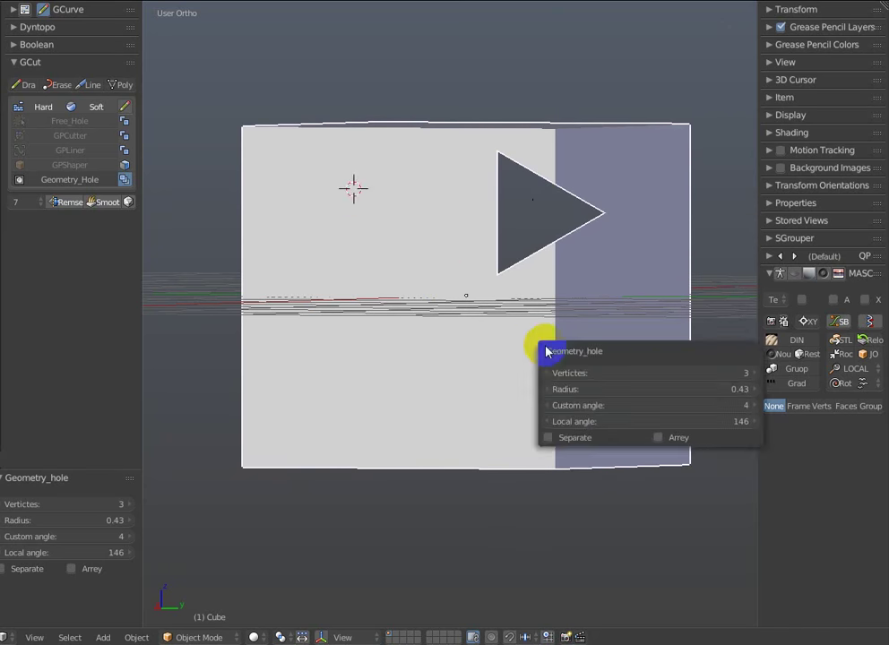
{"action": "key", "text": "Return"}
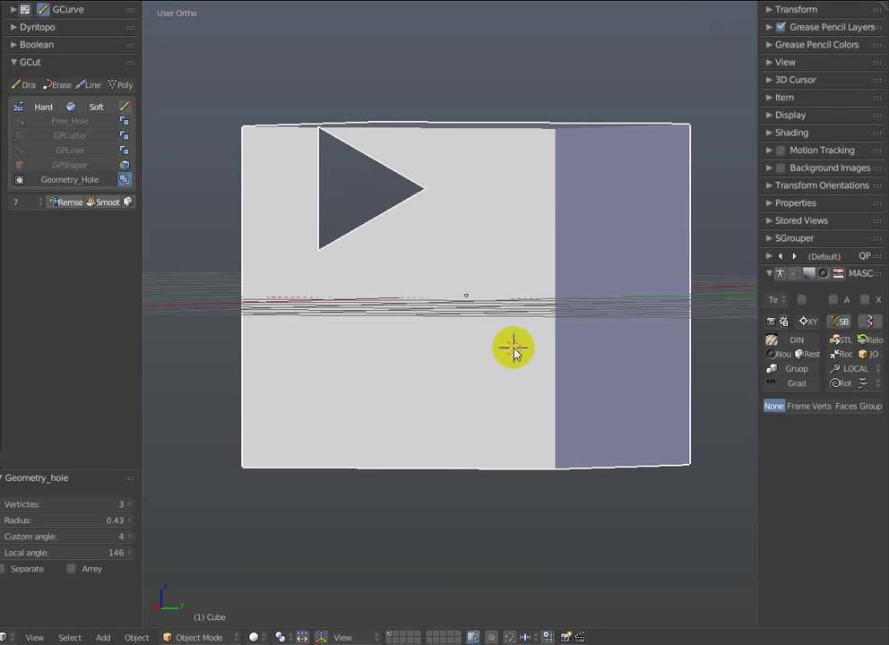
{"action": "mouse_move", "coordinate": [514, 352]}
{"action": "middle_mouse_down"}
{"action": "mouse_move", "coordinate": [485, 369]}
{"action": "mouse_move", "coordinate": [518, 370]}
{"action": "middle_mouse_up"}
Re-cut the triangle hole while viewing the cube's left face.
{"action": "key", "text": "F6"}
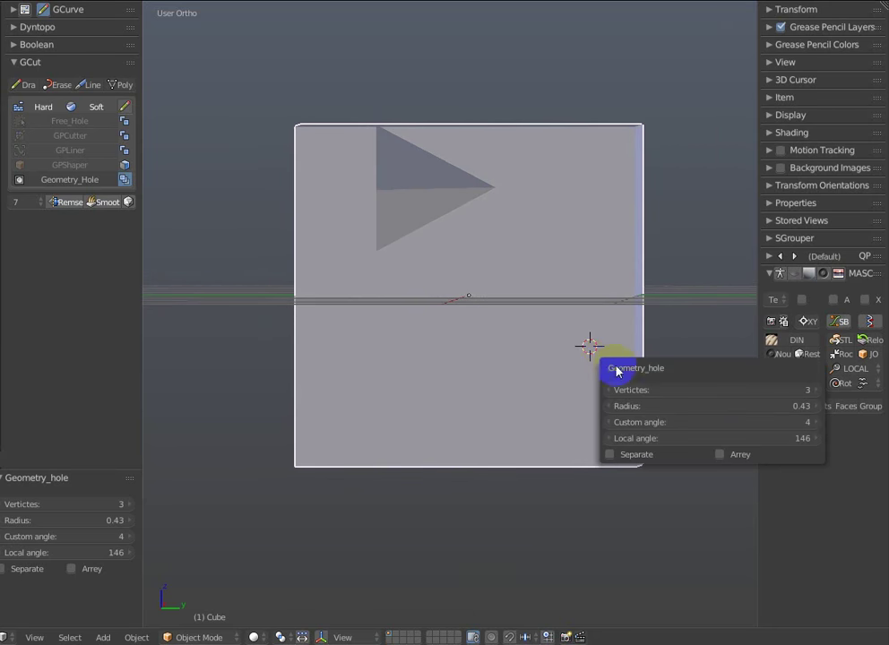
{"action": "key", "text": "Return"}
{"action": "mouse_move", "coordinate": [672, 284]}
{"action": "middle_mouse_down"}
{"action": "mouse_move", "coordinate": [555, 276]}
{"action": "mouse_move", "coordinate": [552, 132]}
{"action": "middle_mouse_up"}
{"action": "key", "text": "F6"}
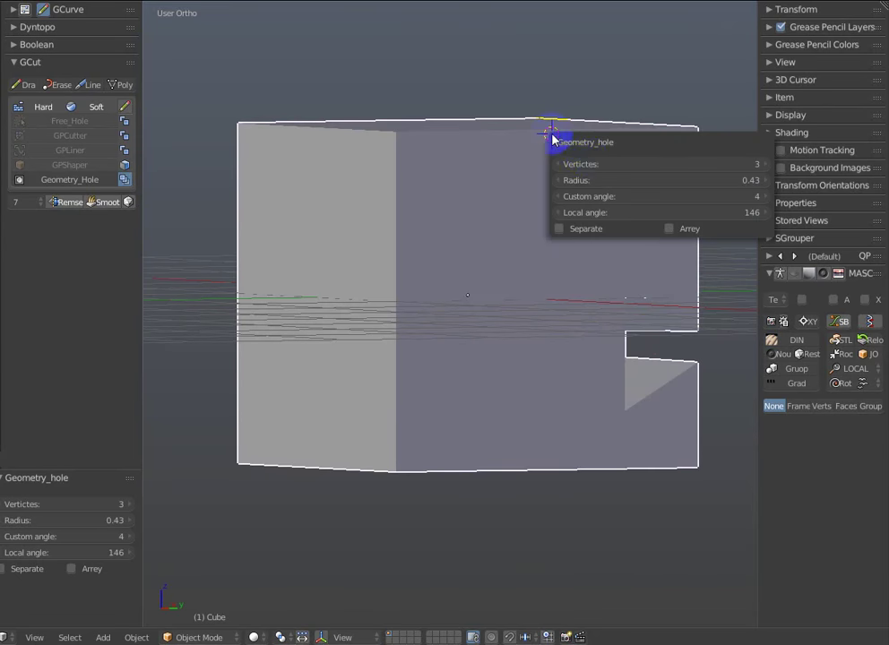
{"action": "left_click_drag", "start_coordinate": [674, 143], "coordinate": [415, 432]}
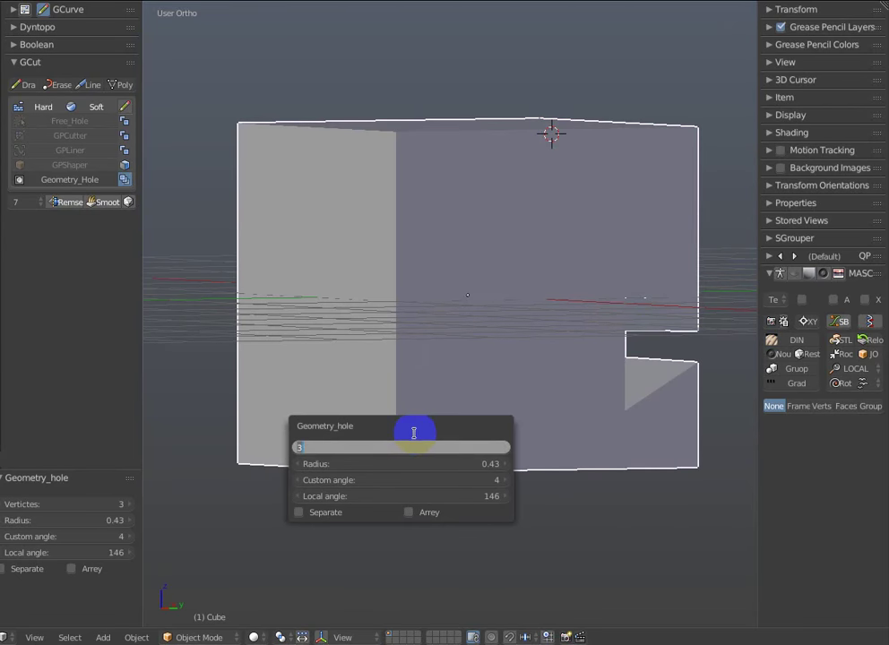
{"action": "key", "text": "Return"}
Centre the 3D cursor on the cube and enlarge the hole to radius 0.85 with 8 vertices.
{"action": "left_click", "coordinate": [514, 269]}
{"action": "key", "text": "F6"}
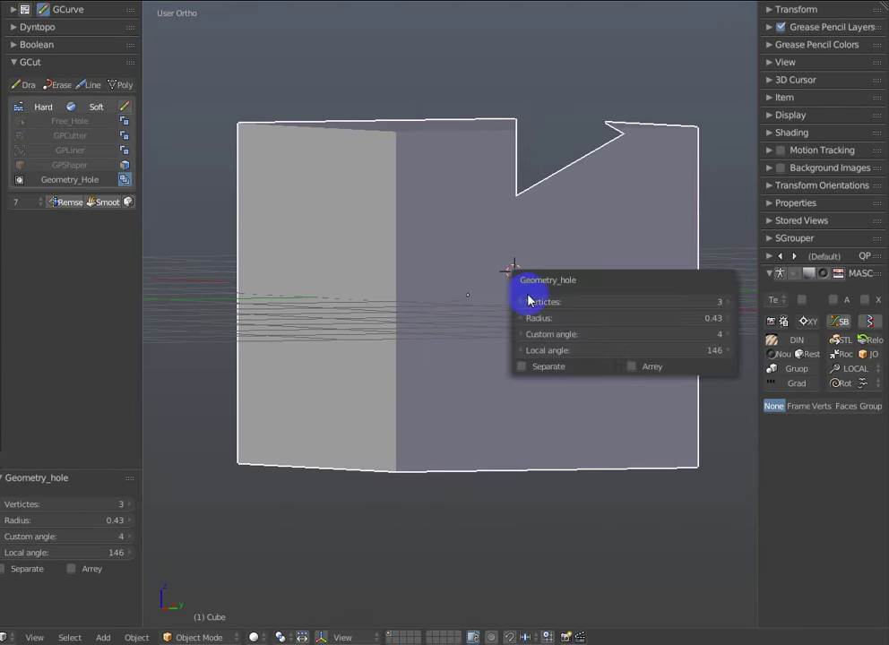
{"action": "left_click", "coordinate": [537, 302]}
{"action": "key", "text": "Return"}
{"action": "left_click_drag", "start_coordinate": [541, 281], "coordinate": [281, 453]}
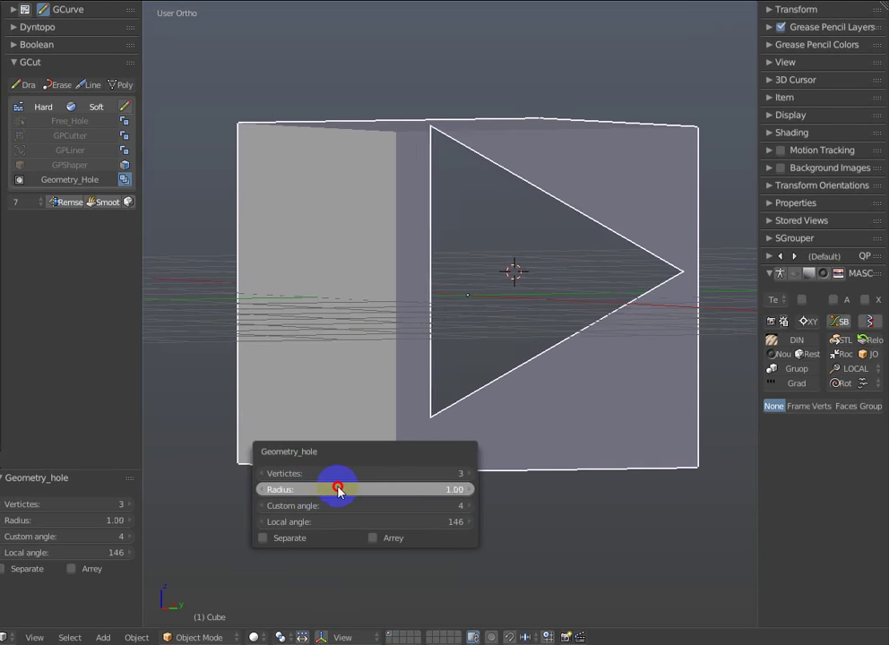
{"action": "left_click_drag", "start_coordinate": [321, 491], "coordinate": [337, 493]}
{"action": "left_click_drag", "start_coordinate": [390, 480], "coordinate": [397, 474]}
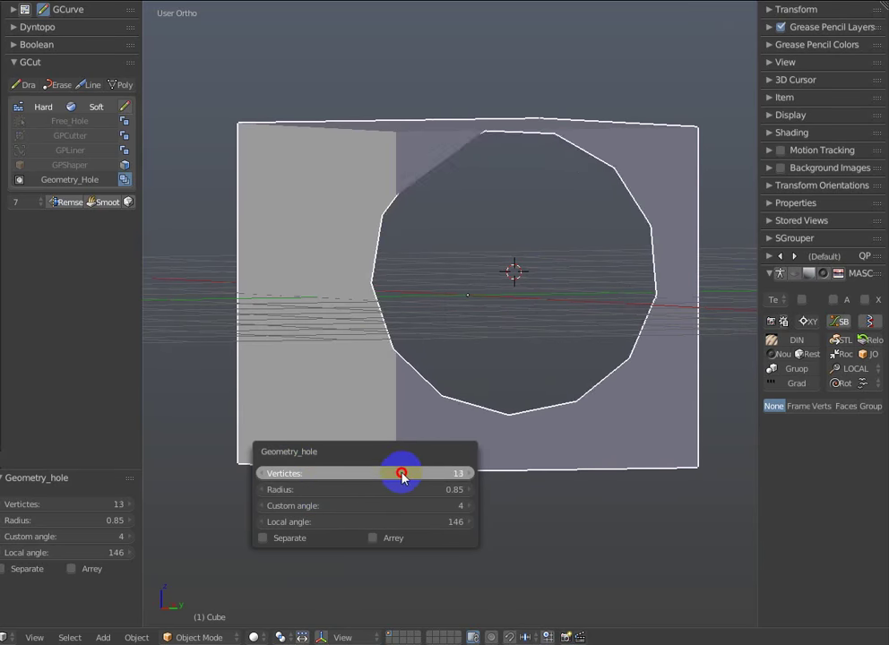
{"action": "middle_click_drag", "start_coordinate": [662, 372], "coordinate": [605, 381]}
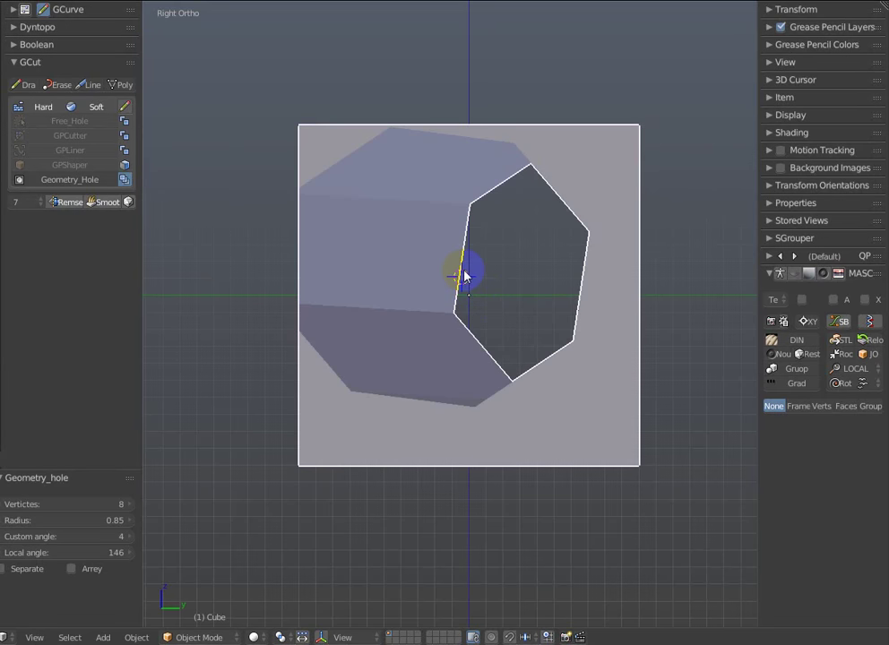
Set the hole's Vertices to 4 for a tilted square through-hole at radius 0.85.
{"action": "key", "text": "F6"}
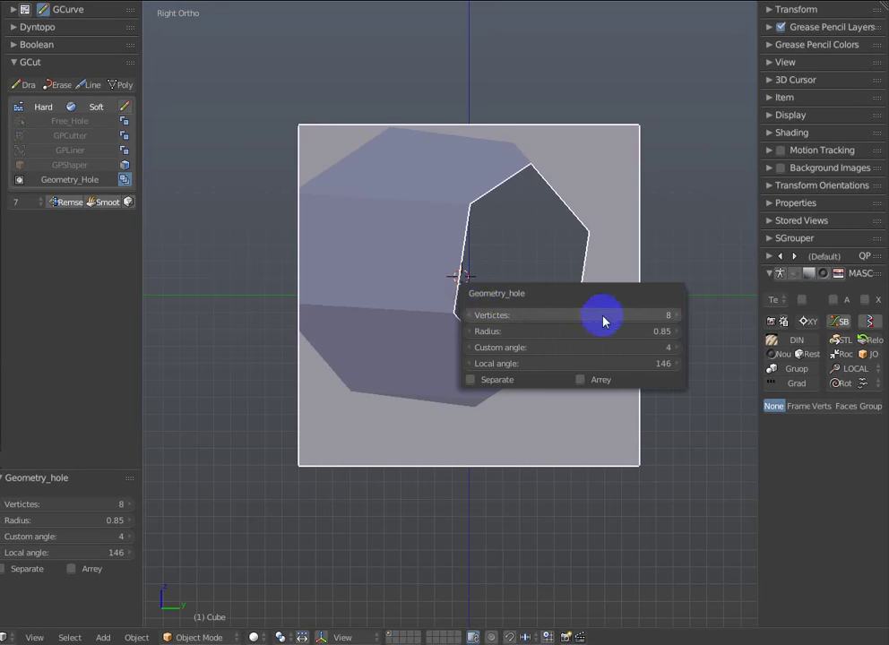
{"action": "left_click_drag", "start_coordinate": [602, 306], "coordinate": [601, 472]}
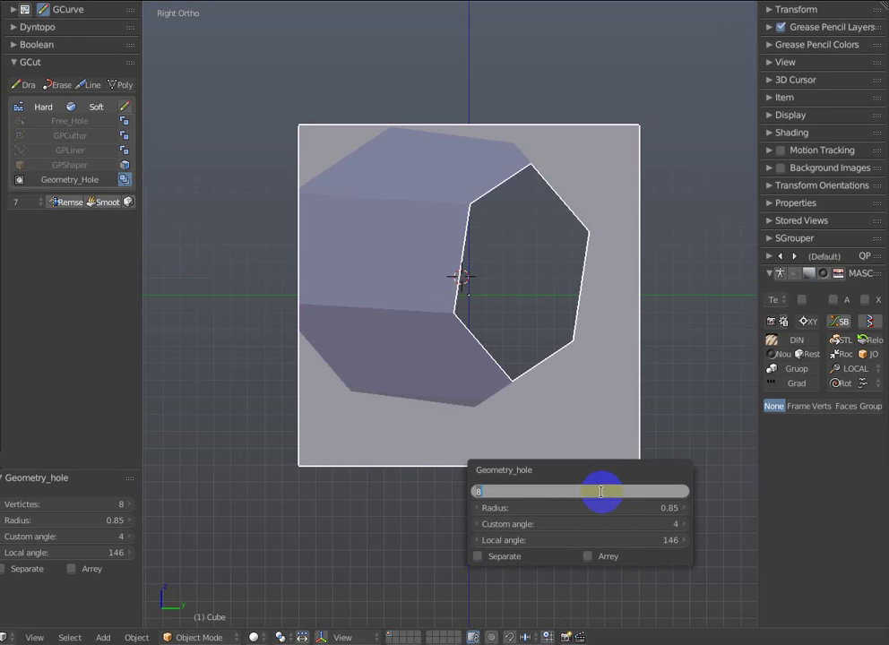
{"action": "type", "text": "4"}
{"action": "key", "text": "Return"}
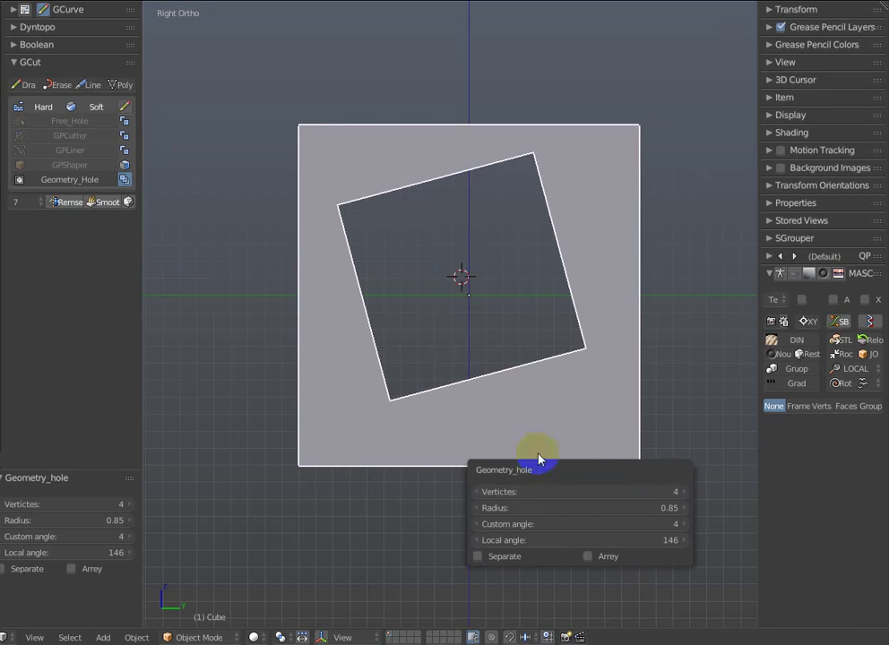
{"action": "middle_click_drag", "start_coordinate": [674, 356], "coordinate": [645, 337], "text": "shift"}
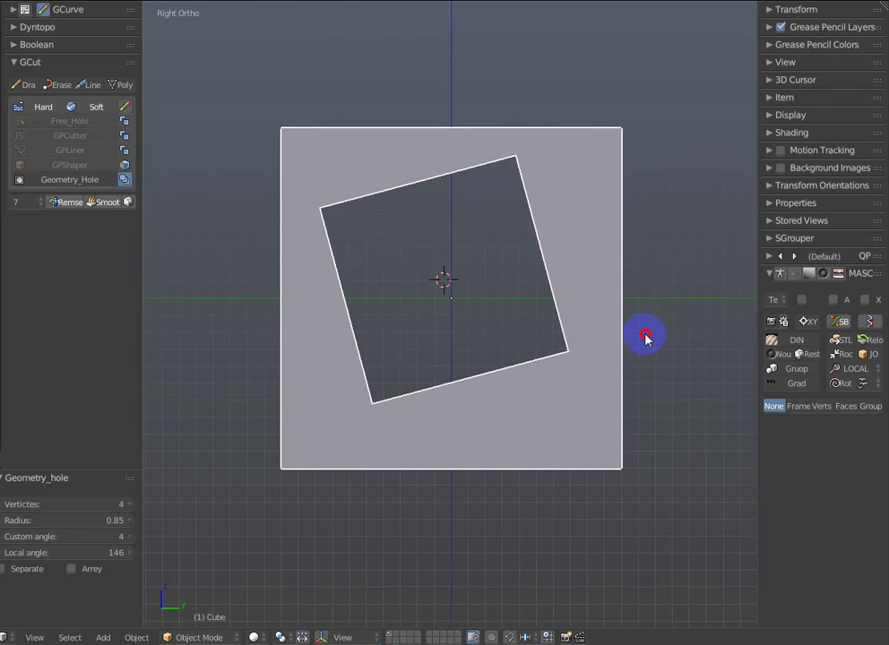
{"action": "key", "text": "F6"}
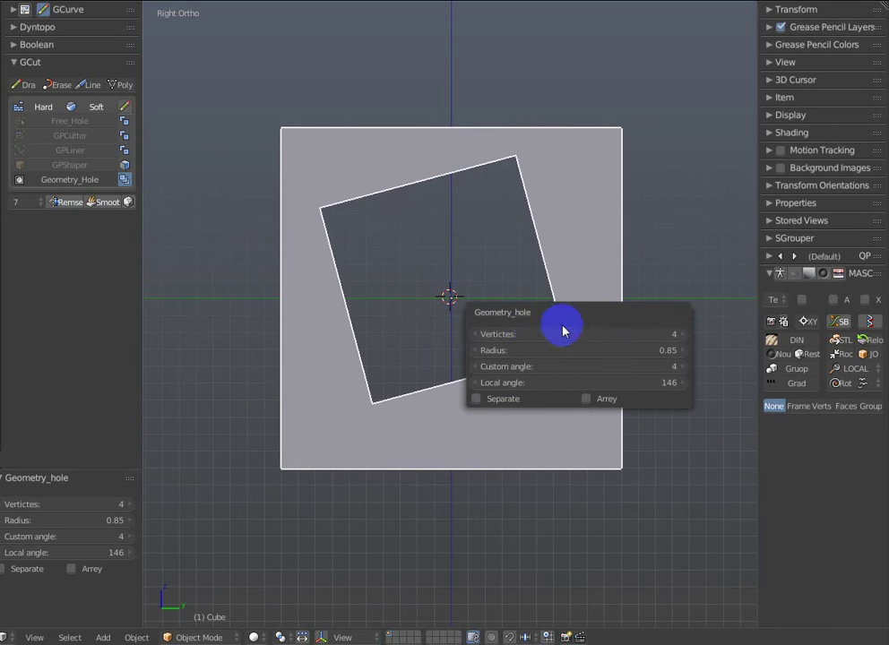
{"action": "key", "text": "Return"}
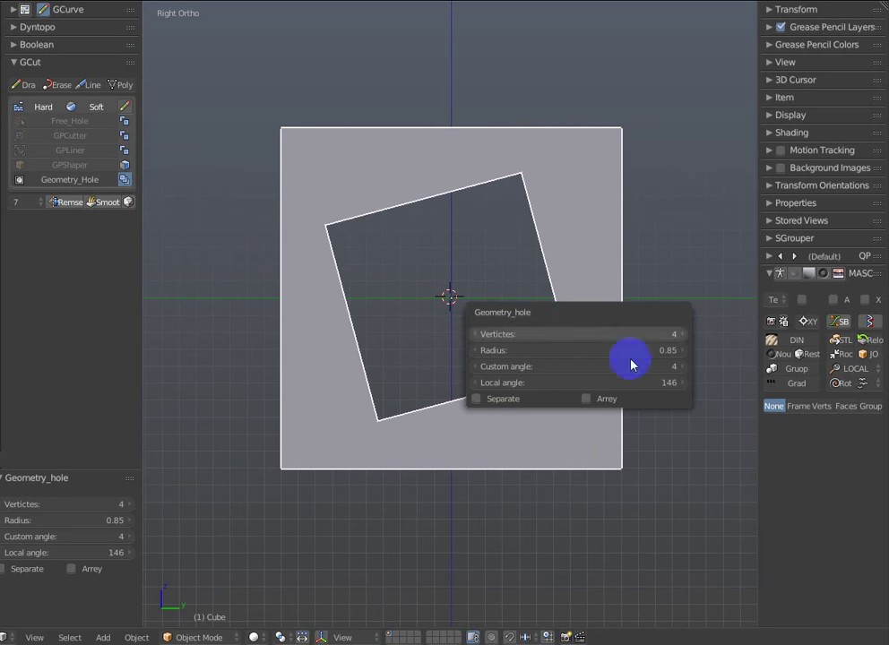